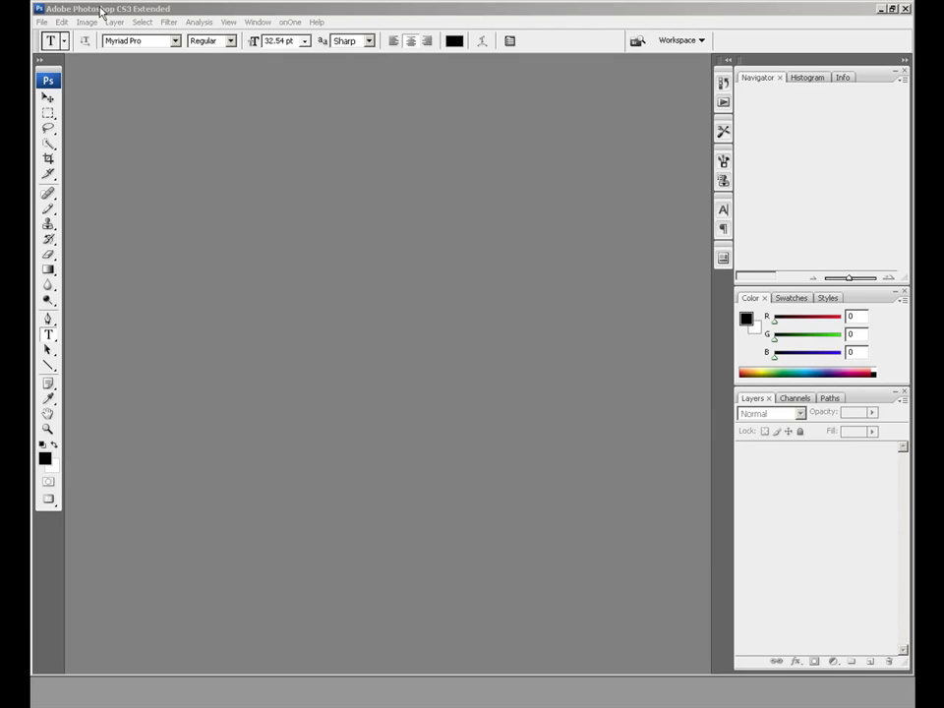
# - Bring the empty Photoshop workspace into focus
pyautogui.click(101, 12)
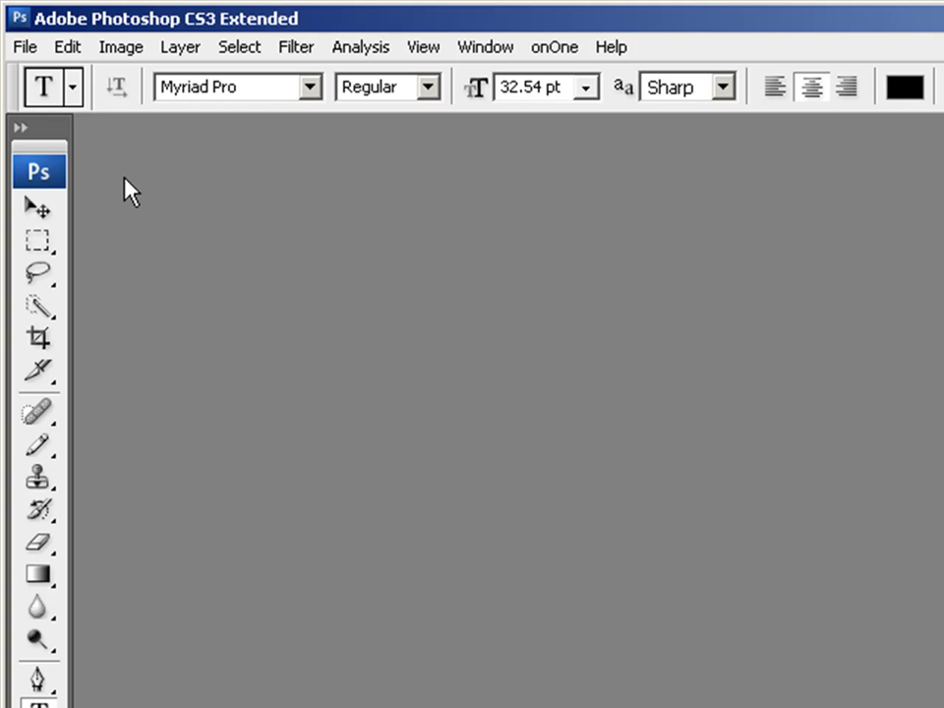
# - Create a 12 × 11 inch, 72 ppi RGB document with a transparent background
pyautogui.click(30, 49)
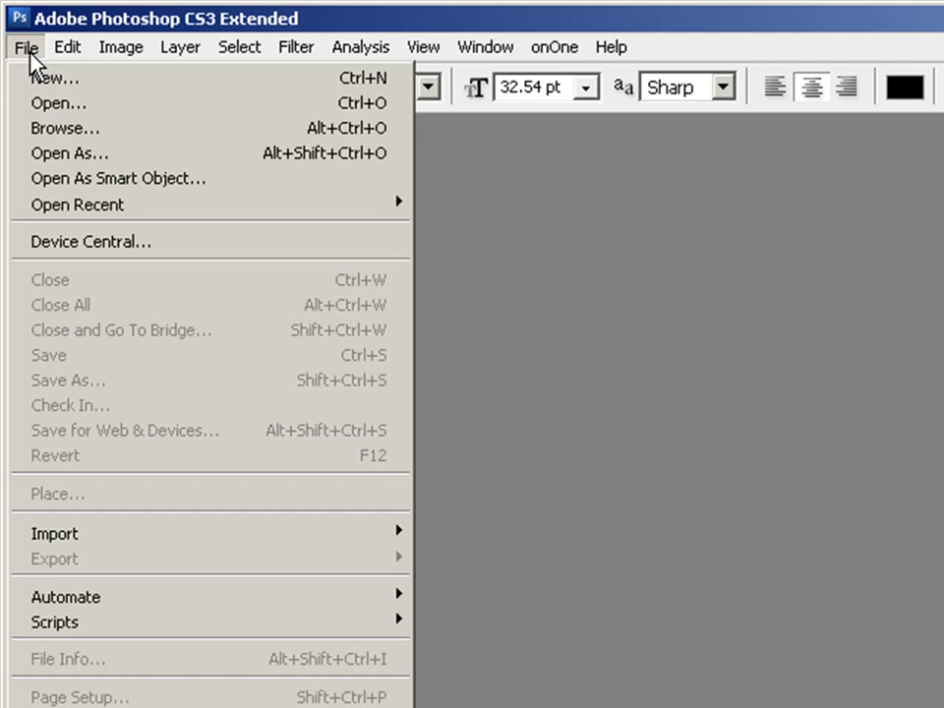
pyautogui.click(40, 78)
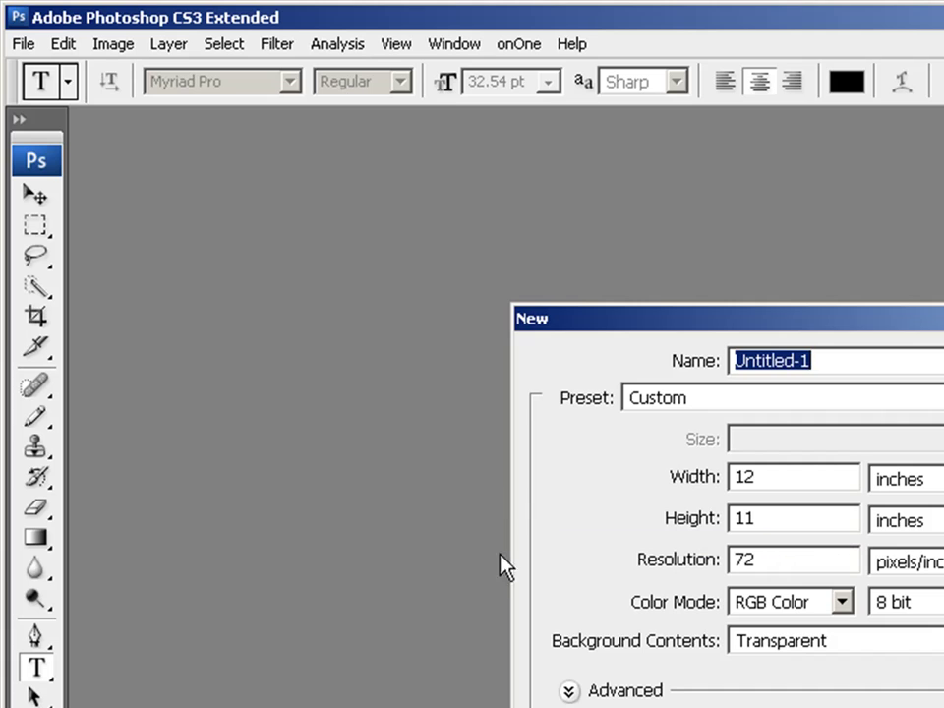
pyautogui.click(939, 361)
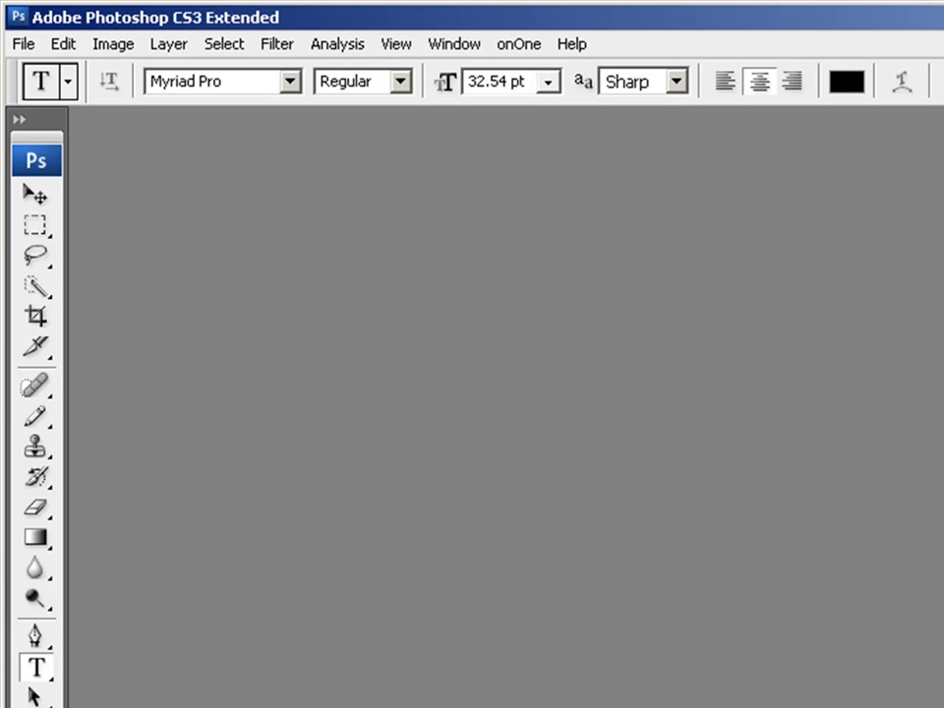
# - Zoom to 82.6% and add guides at 1 in and 9 in down, 1 in and 11 in across
pyautogui.scroll(-2, 710, 703)
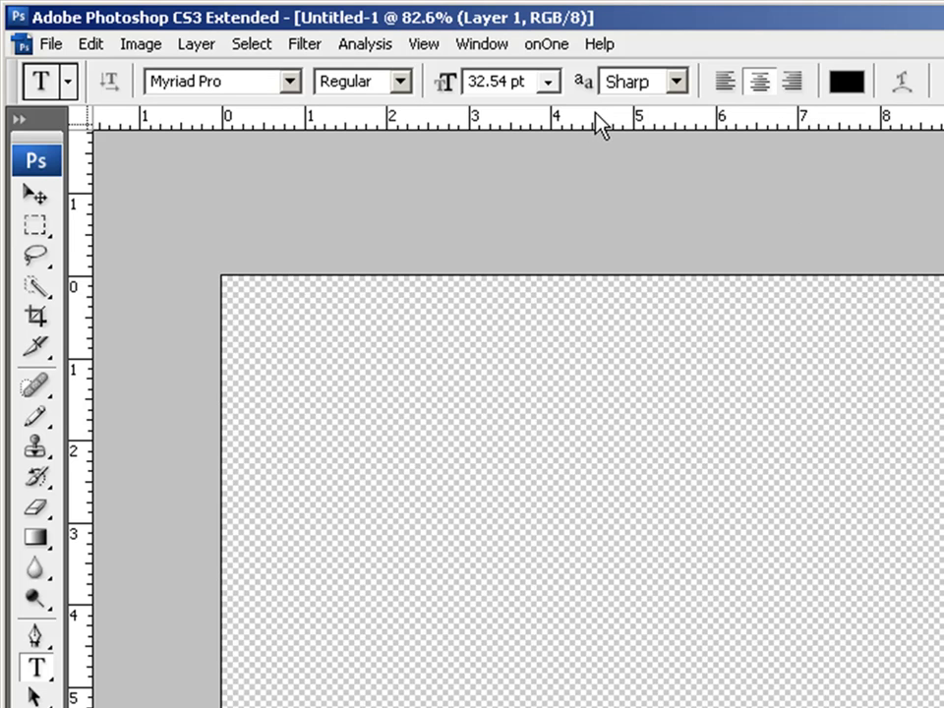
pyautogui.moveTo(596, 124); pyautogui.dragTo(593, 360)
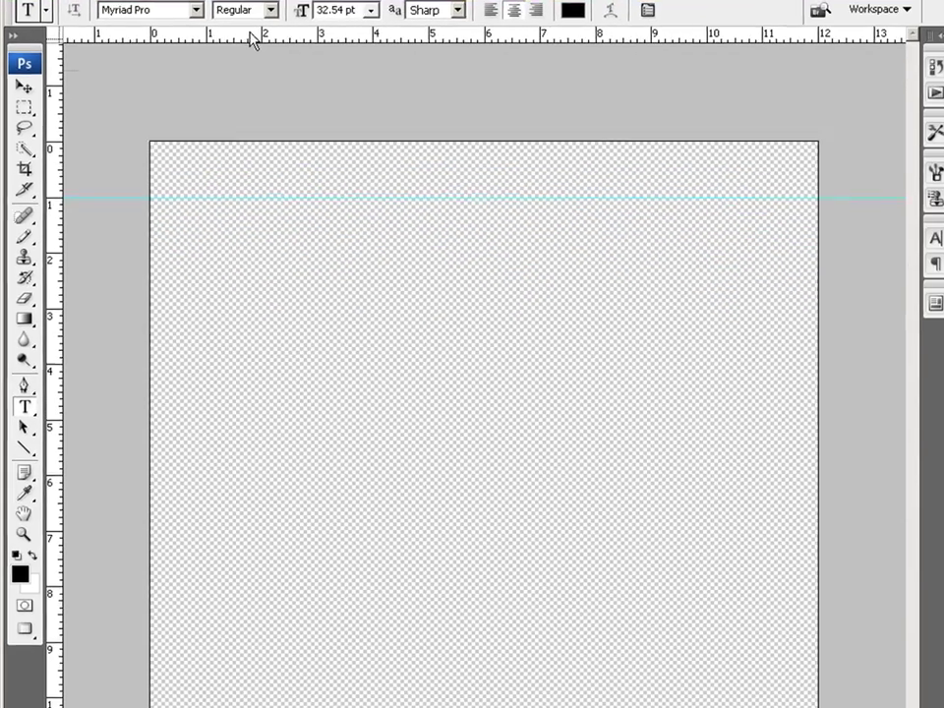
pyautogui.moveTo(405, 129); pyautogui.dragTo(393, 670)
pyautogui.moveTo(246, 368); pyautogui.dragTo(236, 633)
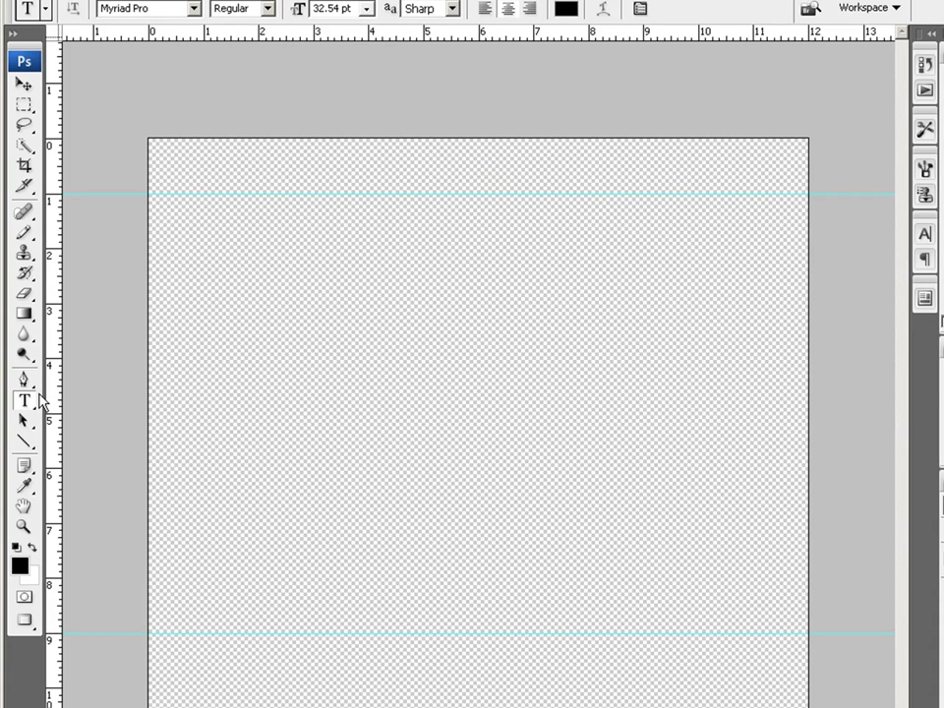
pyautogui.moveTo(52, 399); pyautogui.dragTo(204, 392)
pyautogui.moveTo(52, 368); pyautogui.dragTo(753, 362)
# - Fill Layer 1 with the white Background Color using Shift+F5
pyautogui.press('i')
pyautogui.hotkey('shift', 'F5')
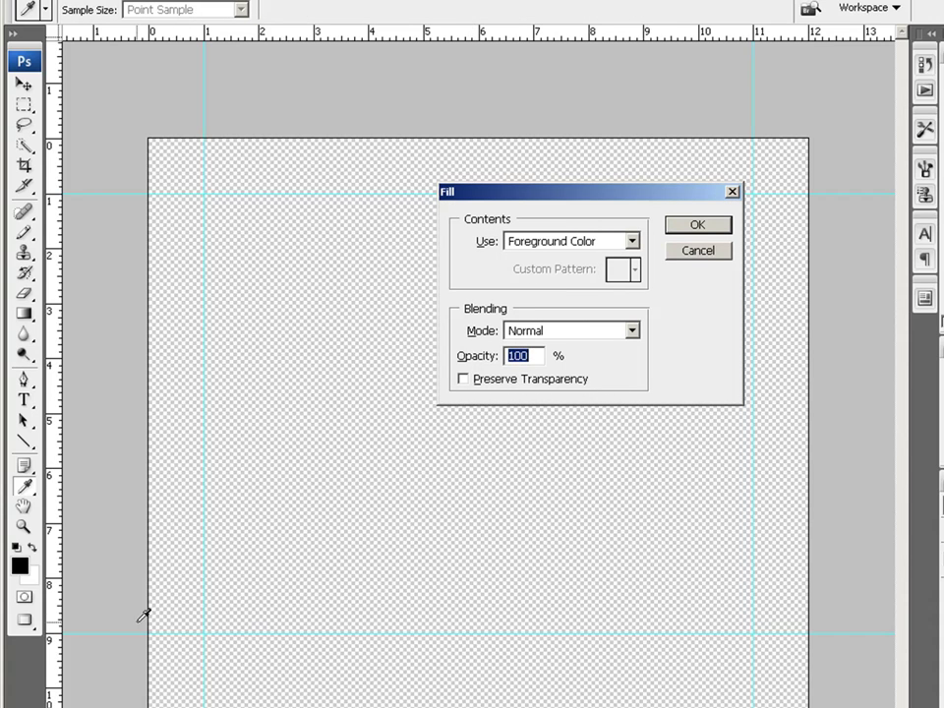
pyautogui.click(633, 242)
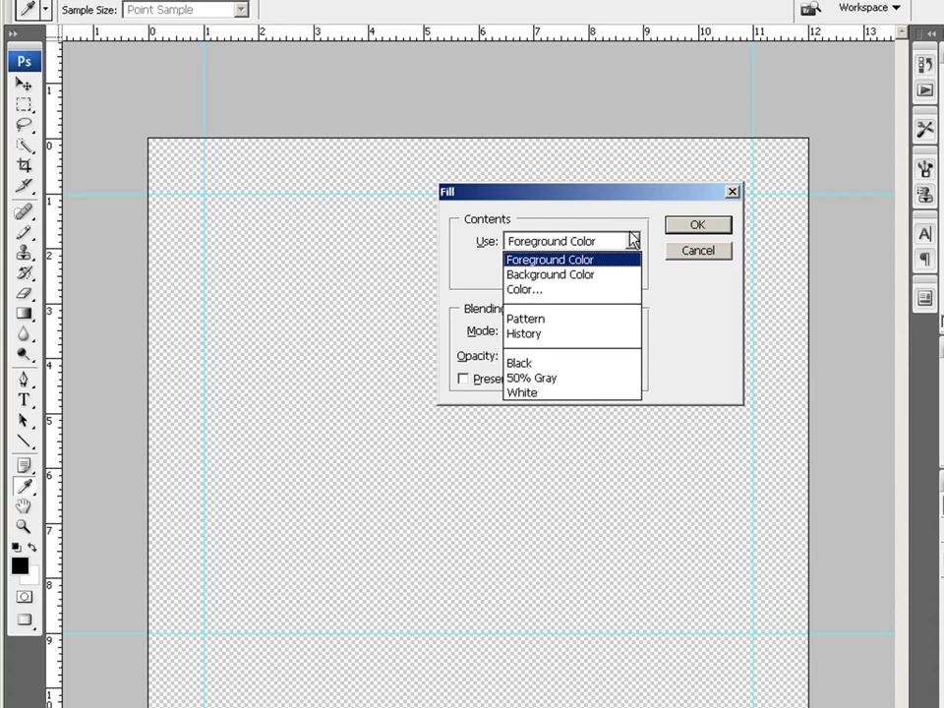
pyautogui.click(596, 276)
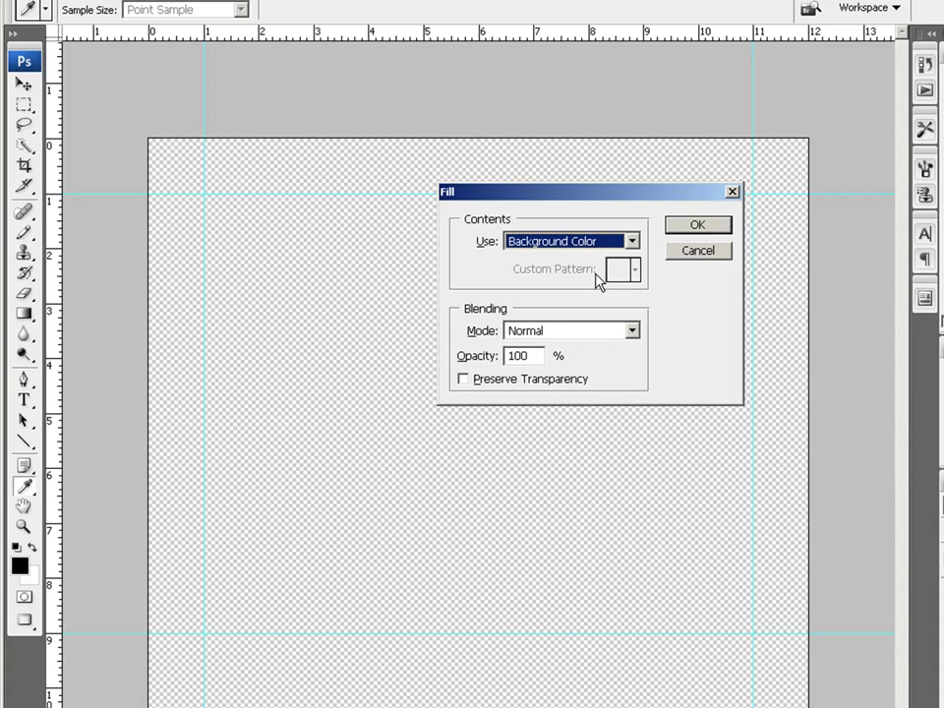
pyautogui.press('Return')
pyautogui.press('t')
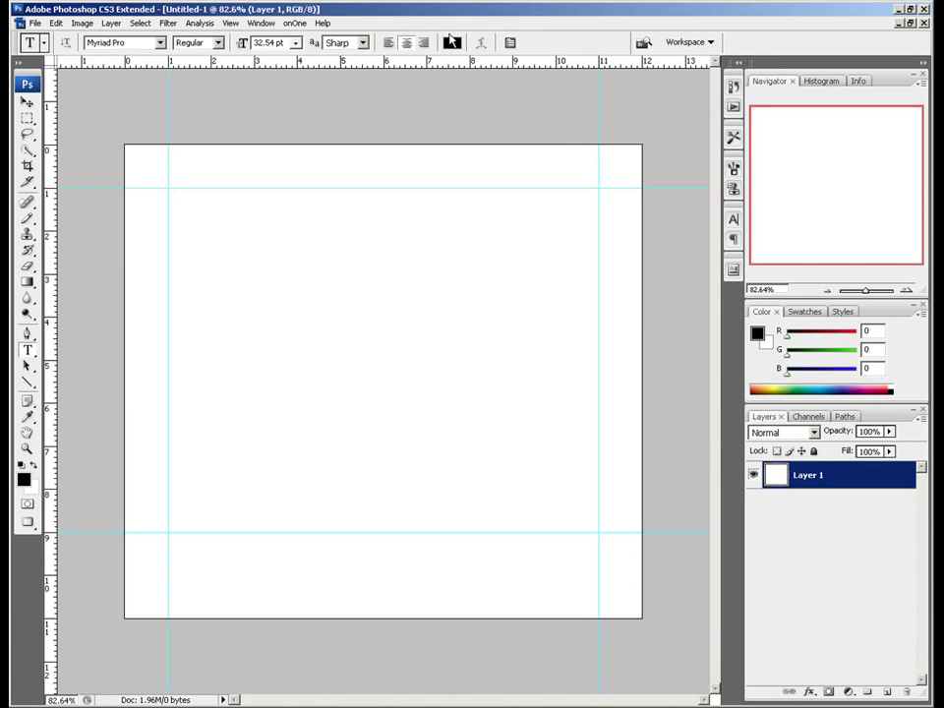
# - Type the photographer's studio-name title below the bottom guide and commit it
pyautogui.click(224, 569)
pyautogui.write('ason Anderson h')
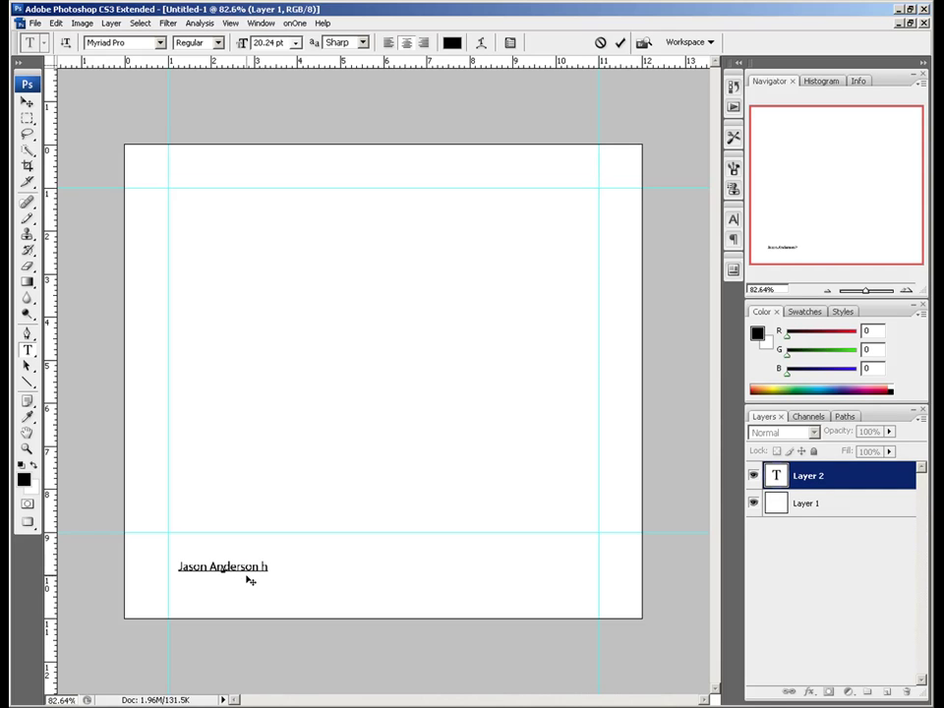
pyautogui.press('BackSpace')
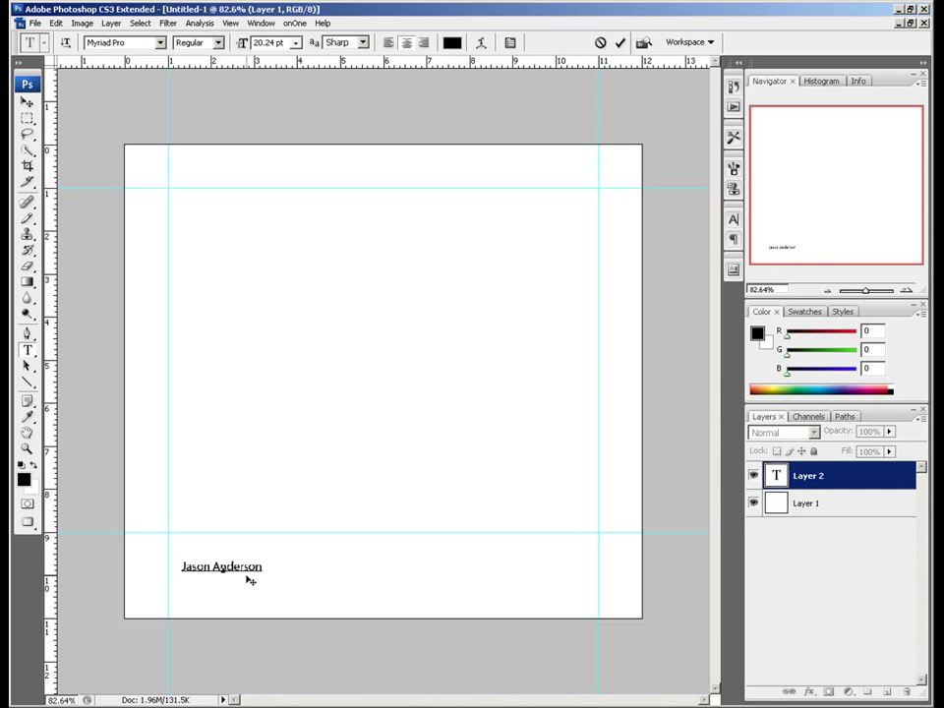
pyautogui.write('Photogr')
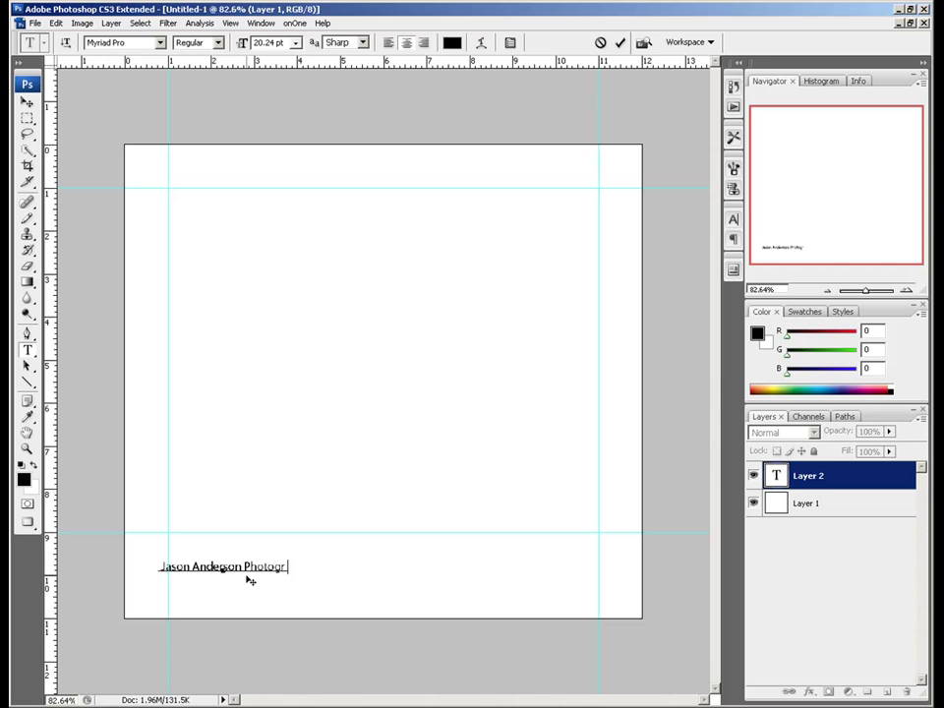
pyautogui.write('aphy')
pyautogui.hotkey('ctrl', 'Return')
# - Enlarge the title to about 184% and centre it horizontally on the canvas
pyautogui.press('v')
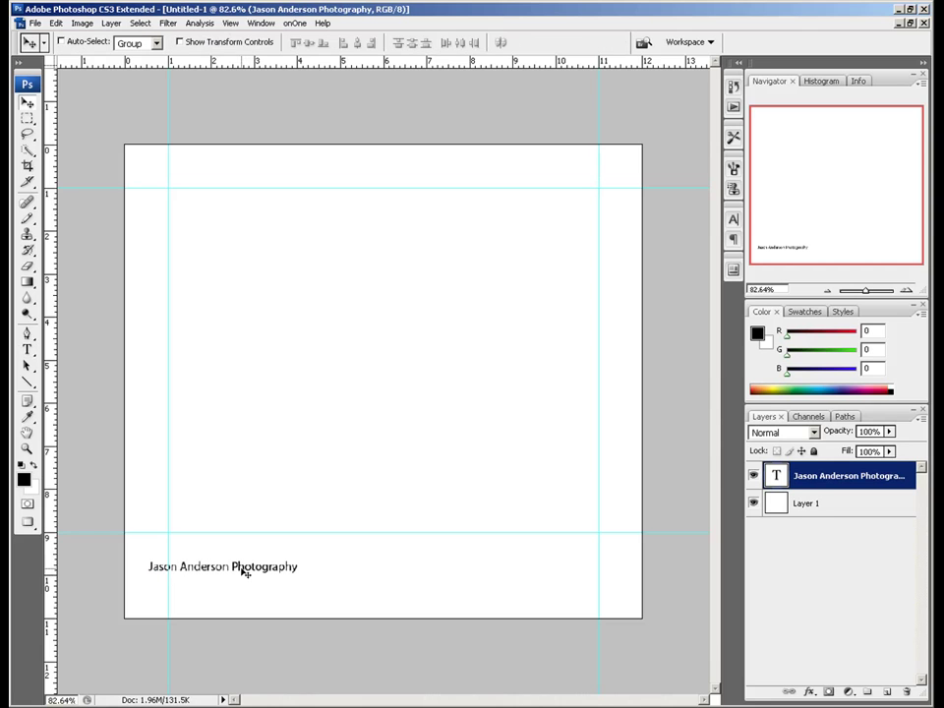
pyautogui.moveTo(236, 565); pyautogui.dragTo(361, 567)
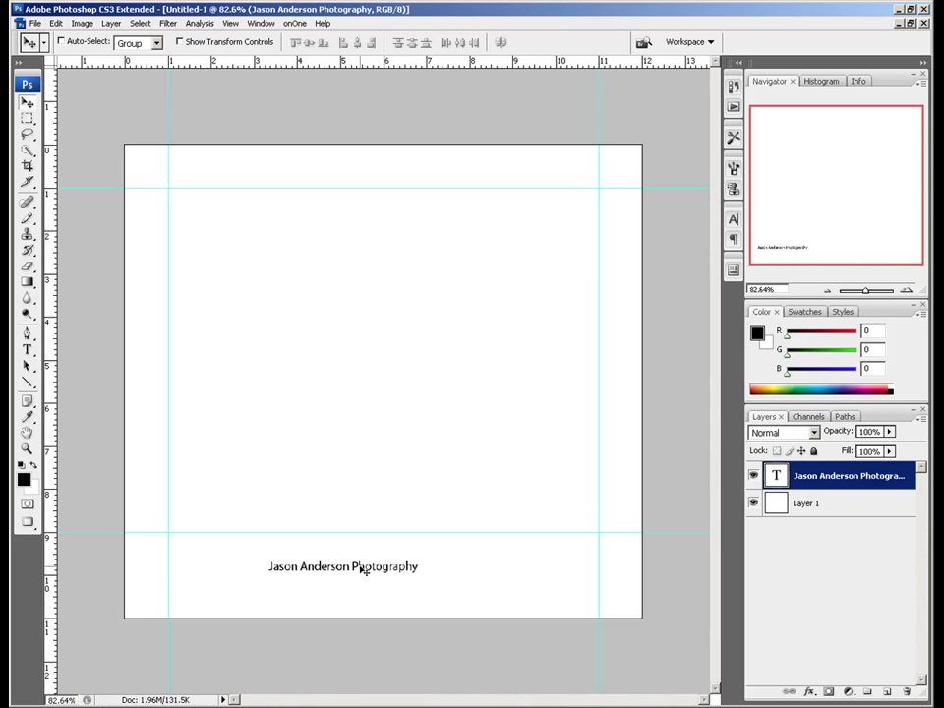
pyautogui.hotkey('ctrl', 't')
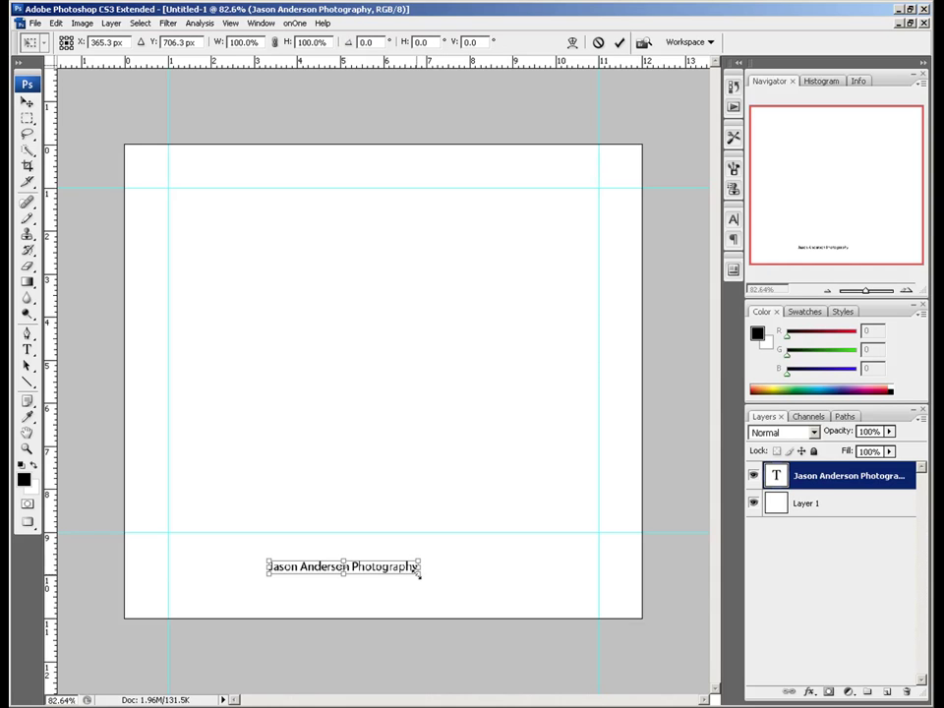
pyautogui.moveTo(417, 575); pyautogui.dragTo(539, 582)
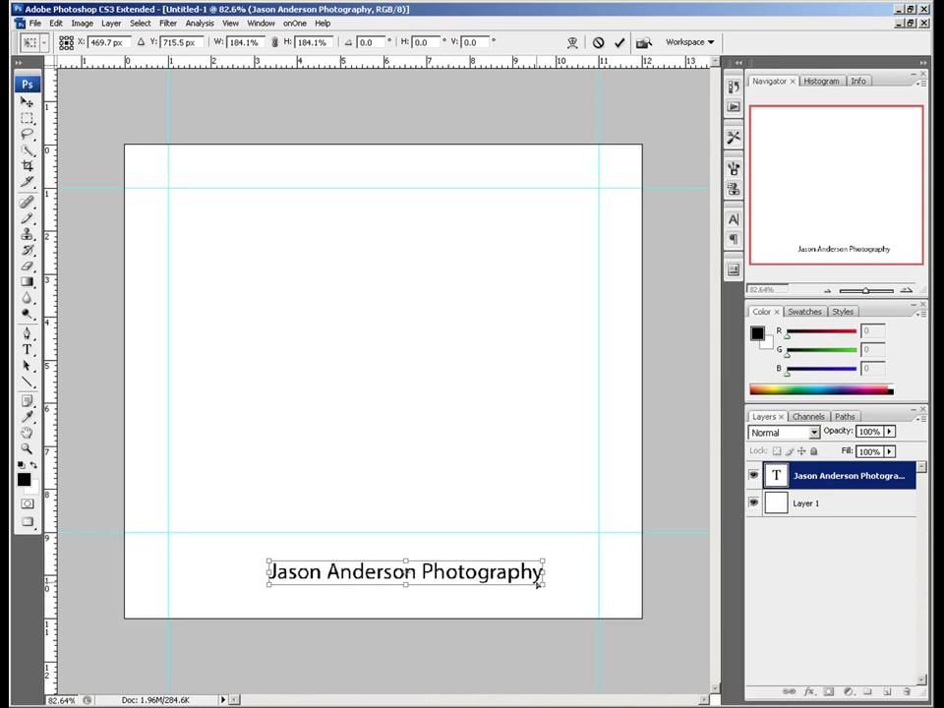
pyautogui.press('Return')
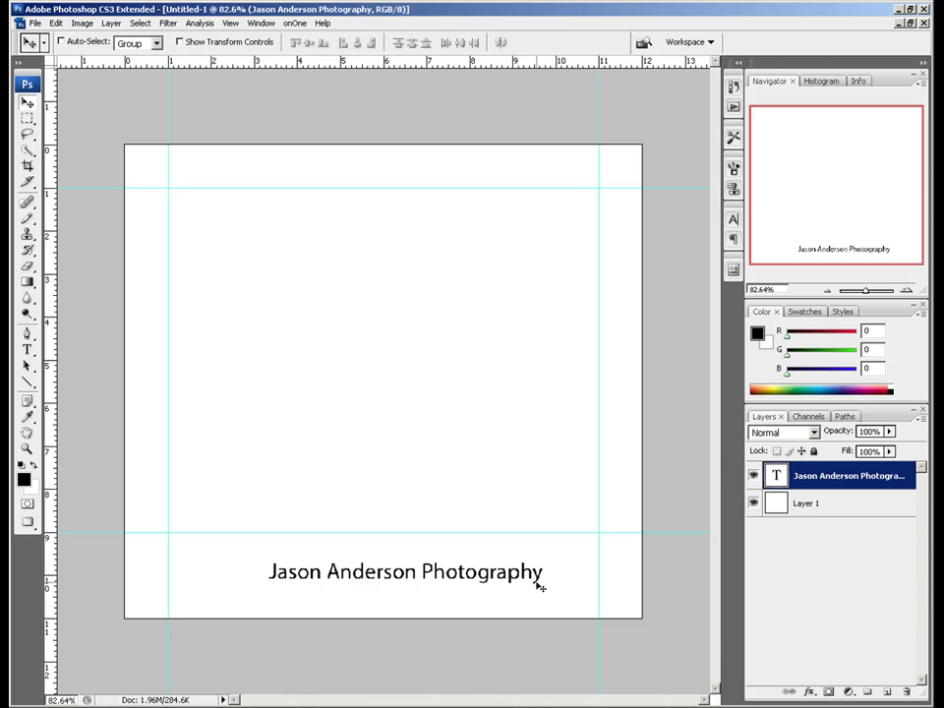
pyautogui.hotkey('ctrl', 'a')
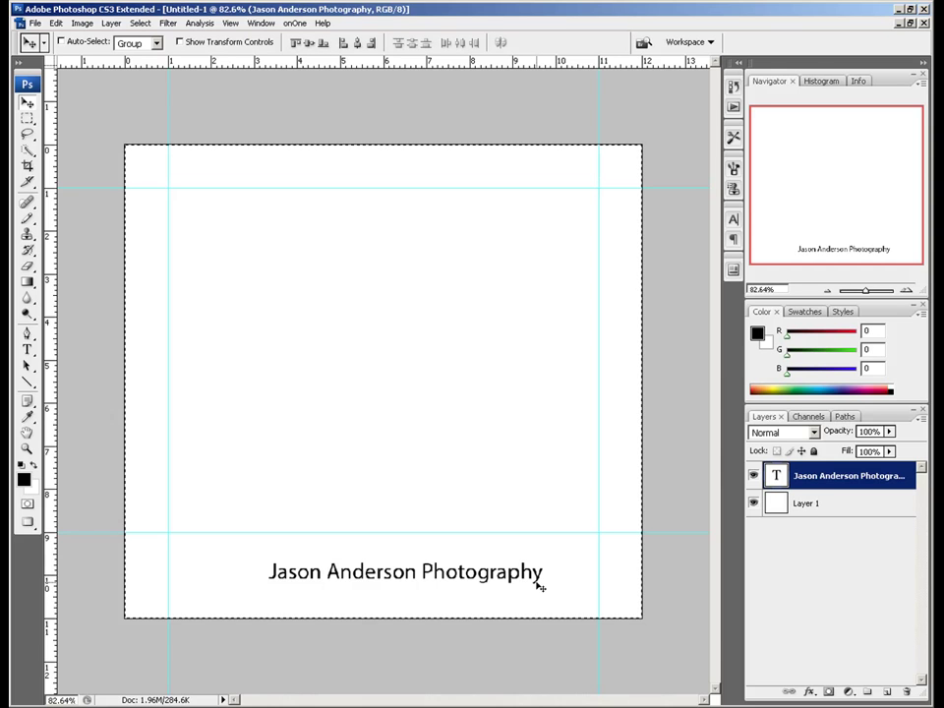
pyautogui.click(358, 46)
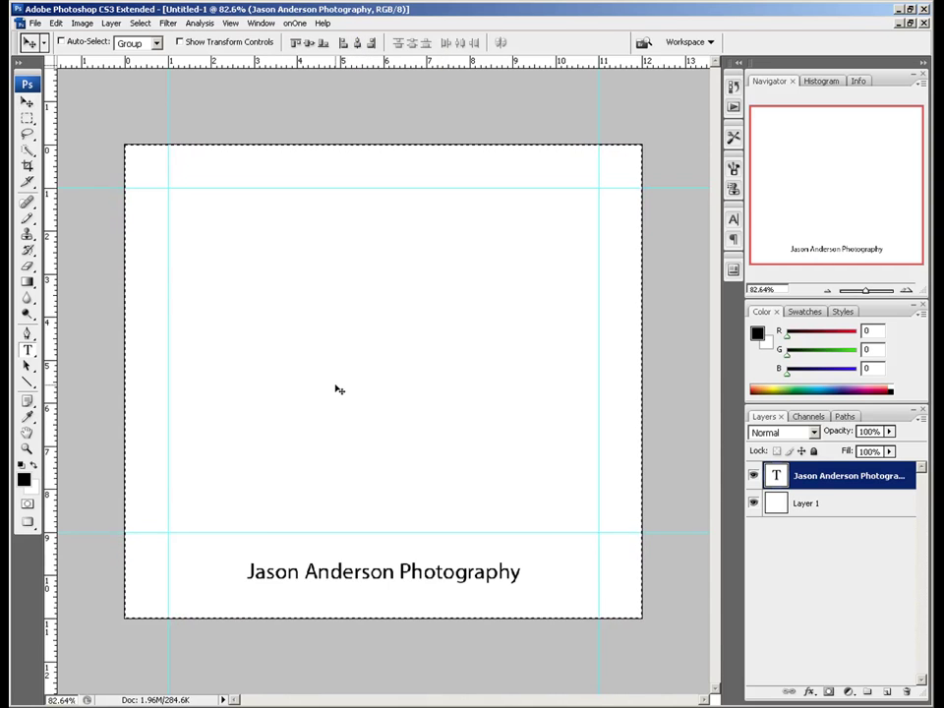
pyautogui.press('t')
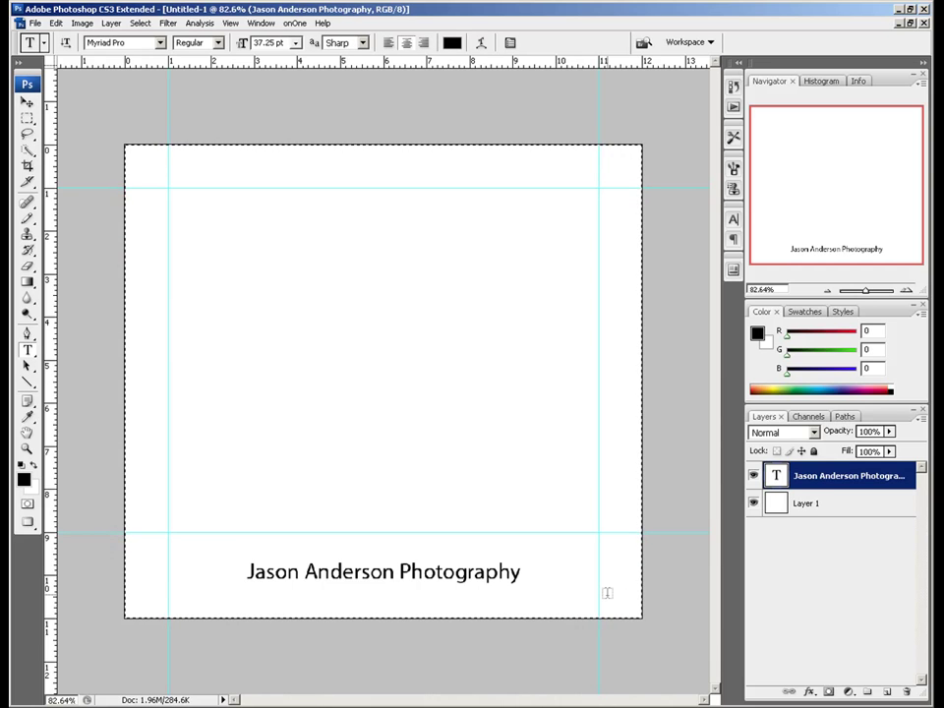
# - Add a © symbol text layer near the page's lower-right corner
pyautogui.click(604, 590)
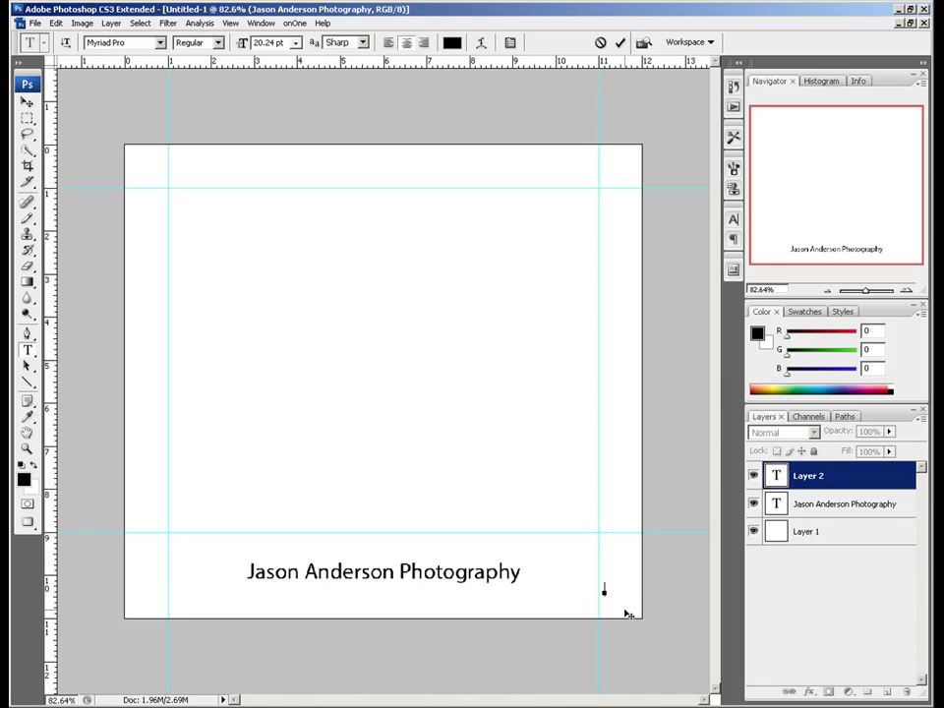
pyautogui.write('©')
pyautogui.press('BackSpace')
pyautogui.write('.')
pyautogui.press('BackSpace')
pyautogui.write('©')
pyautogui.hotkey('ctrl', 'Return')
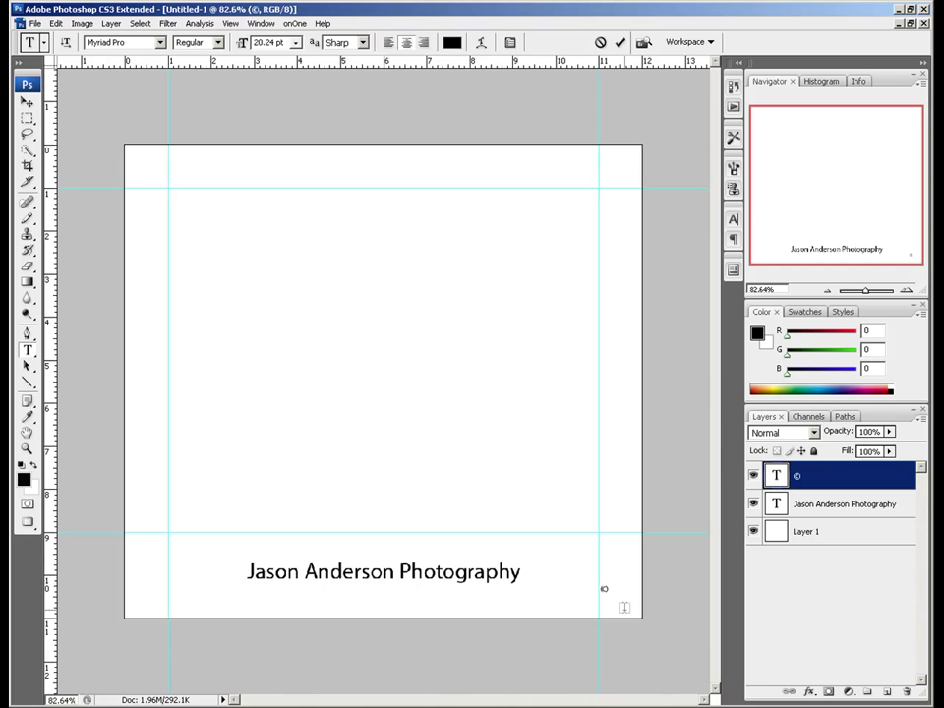
# - Scale the © to about 308% and nudge it slightly right and down
pyautogui.hotkey('ctrl', 't')
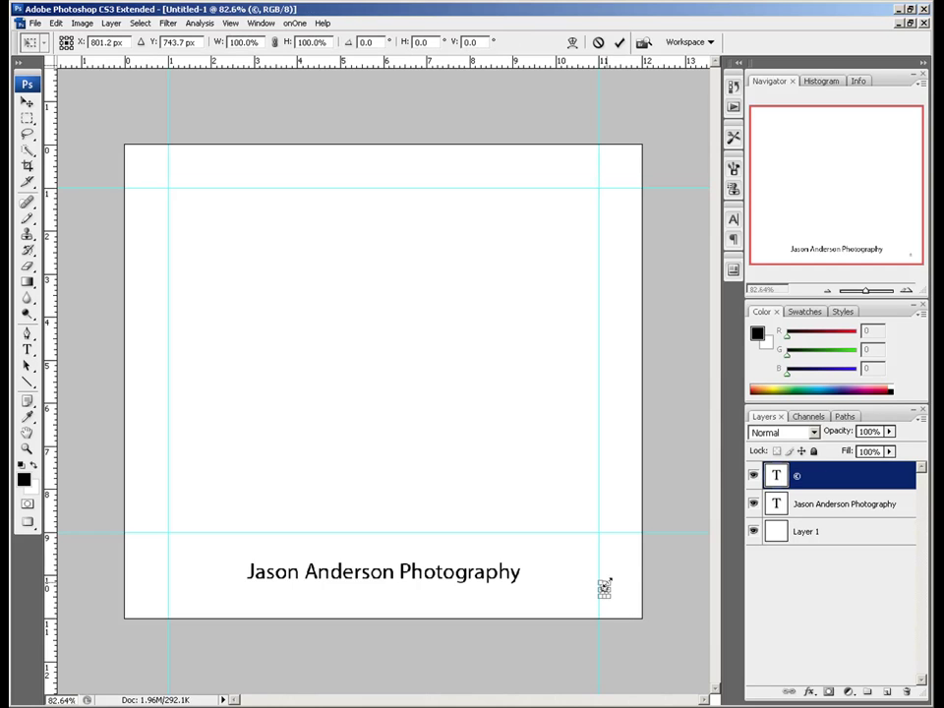
pyautogui.moveTo(610, 581); pyautogui.dragTo(631, 567)
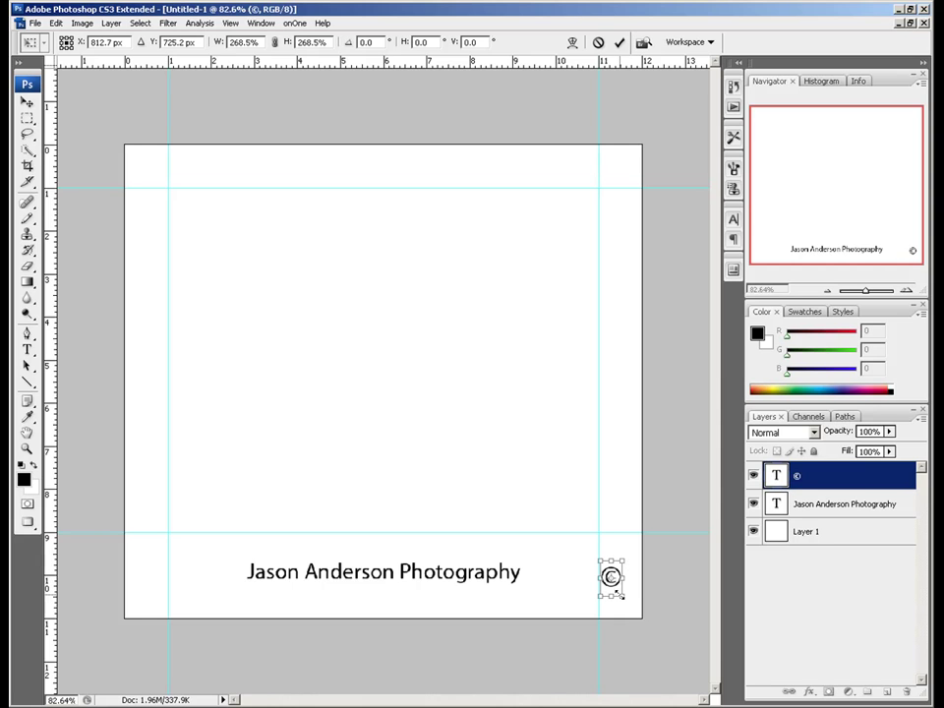
pyautogui.moveTo(618, 594); pyautogui.dragTo(632, 594)
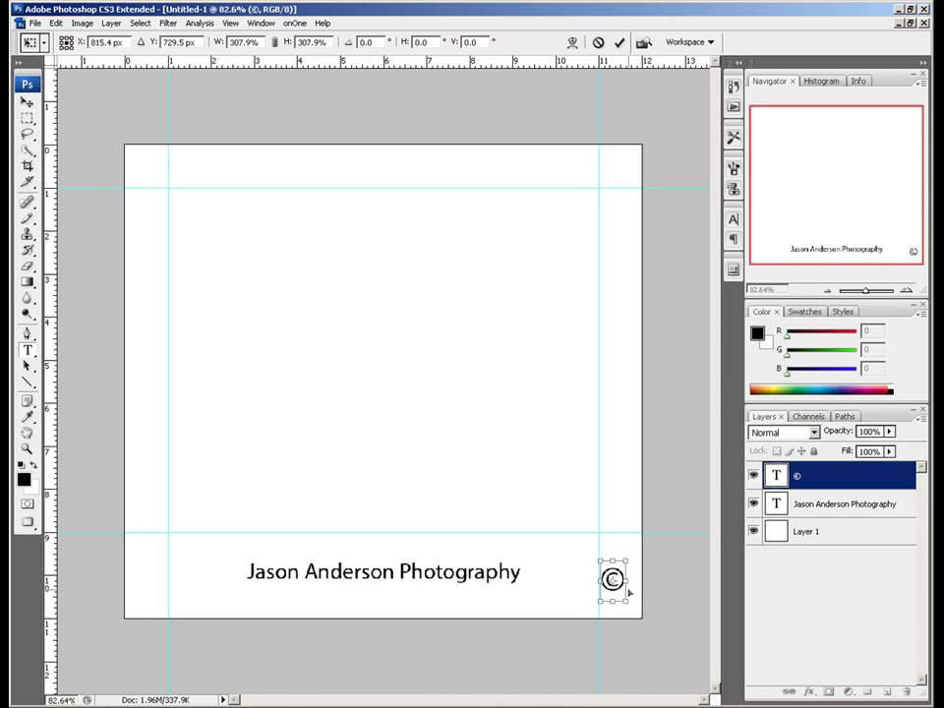
pyautogui.press('t')
pyautogui.press('Return')
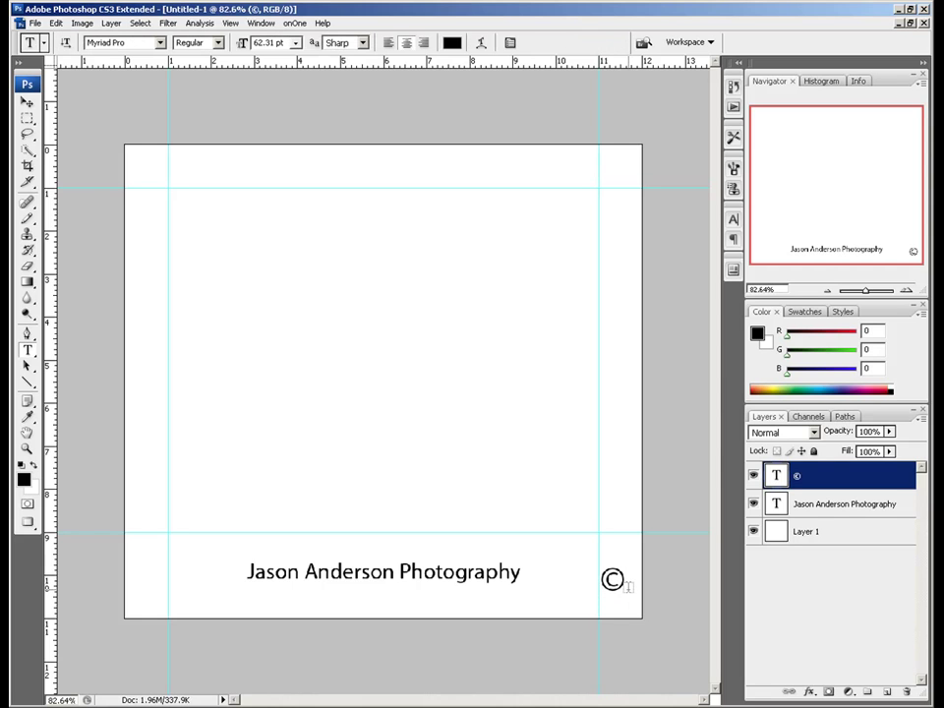
pyautogui.press('v')
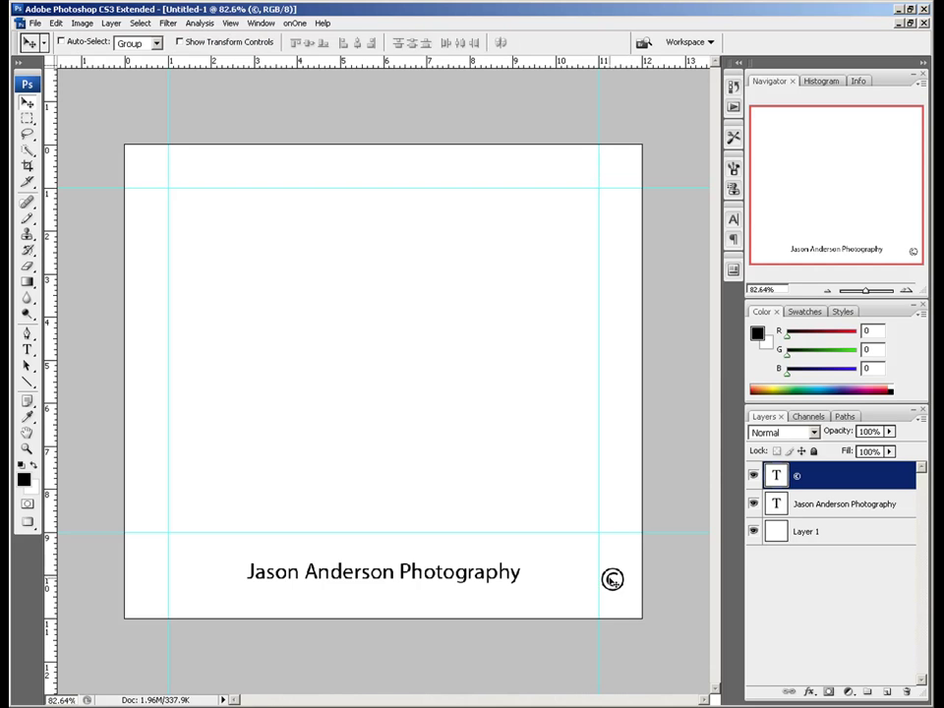
pyautogui.moveTo(611, 585); pyautogui.dragTo(617, 590)
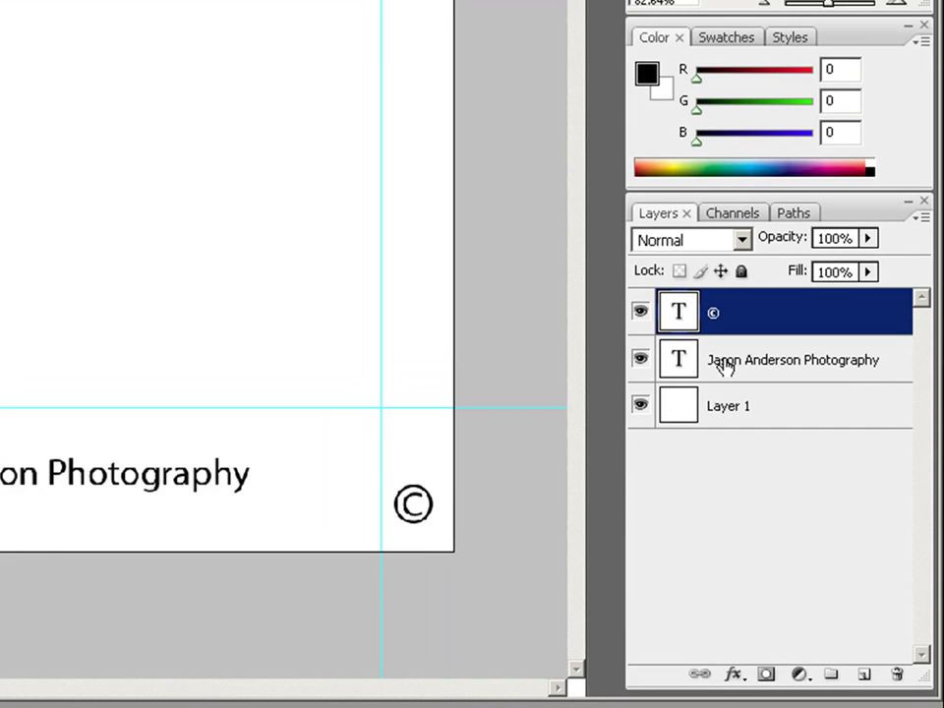
# - Group the credit line and © layers into Group 1 at about 44% opacity
pyautogui.click(723, 364)
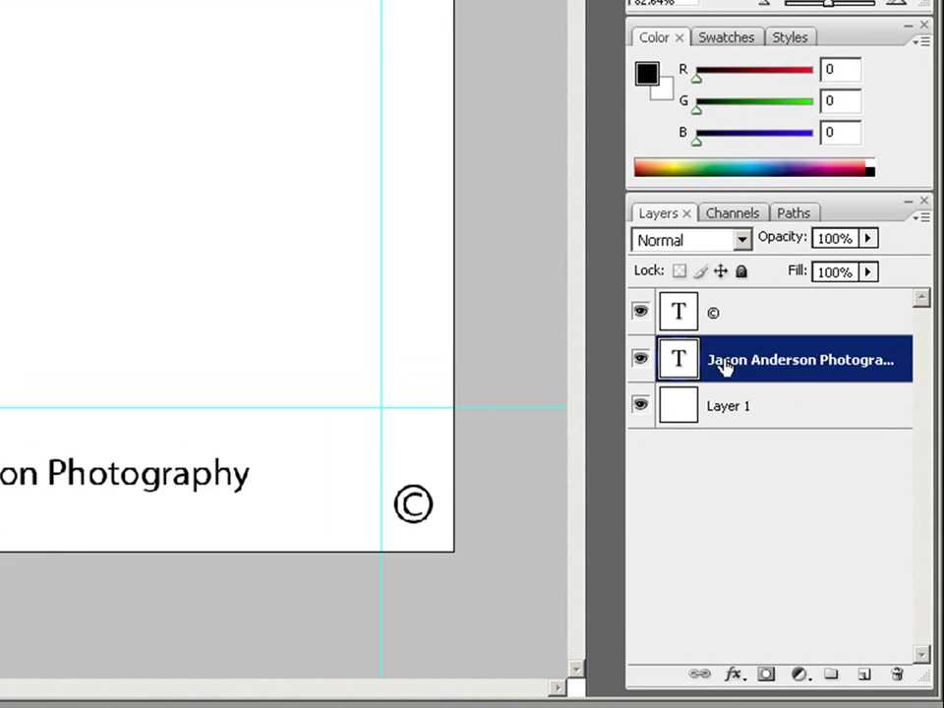
pyautogui.keyDown('shift'); pyautogui.click(738, 316); pyautogui.keyUp('shift')
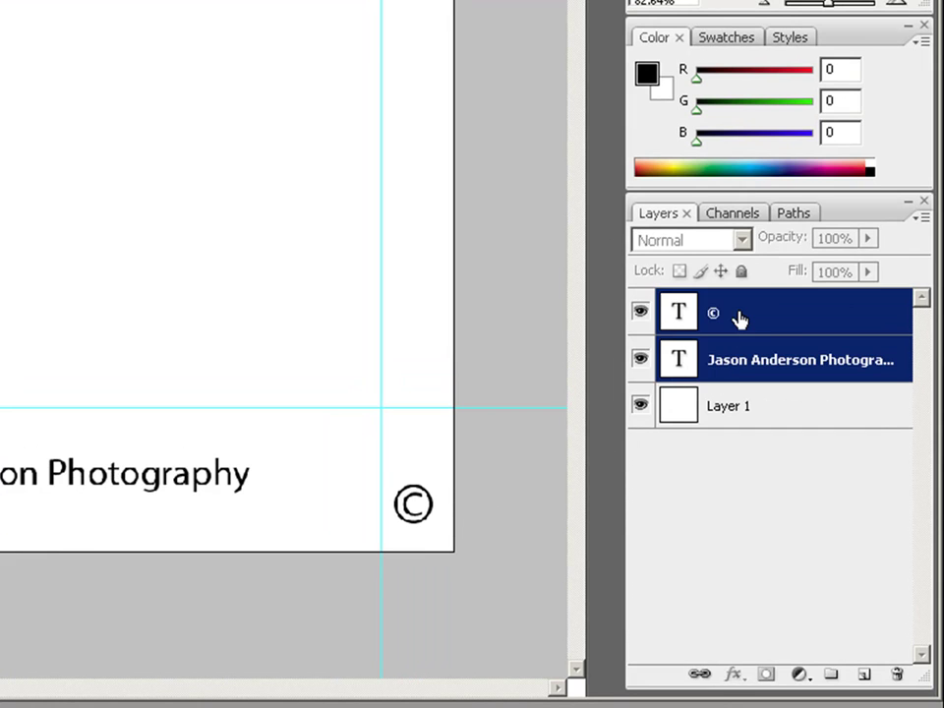
pyautogui.moveTo(791, 360); pyautogui.dragTo(831, 671)
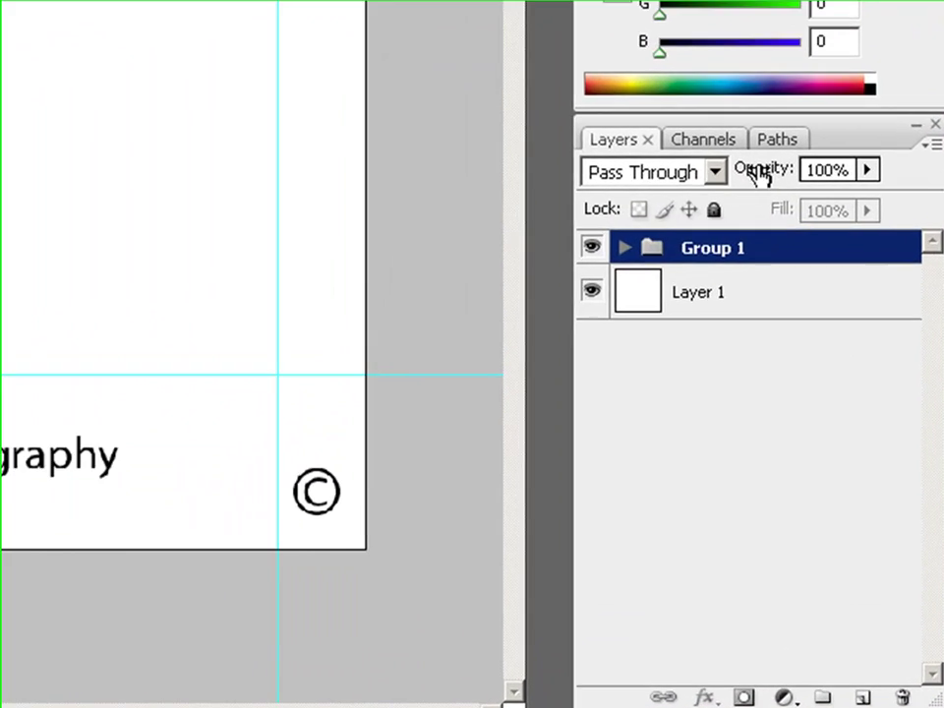
pyautogui.moveTo(837, 431); pyautogui.dragTo(812, 431)
pyautogui.moveTo(714, 170); pyautogui.dragTo(676, 149)
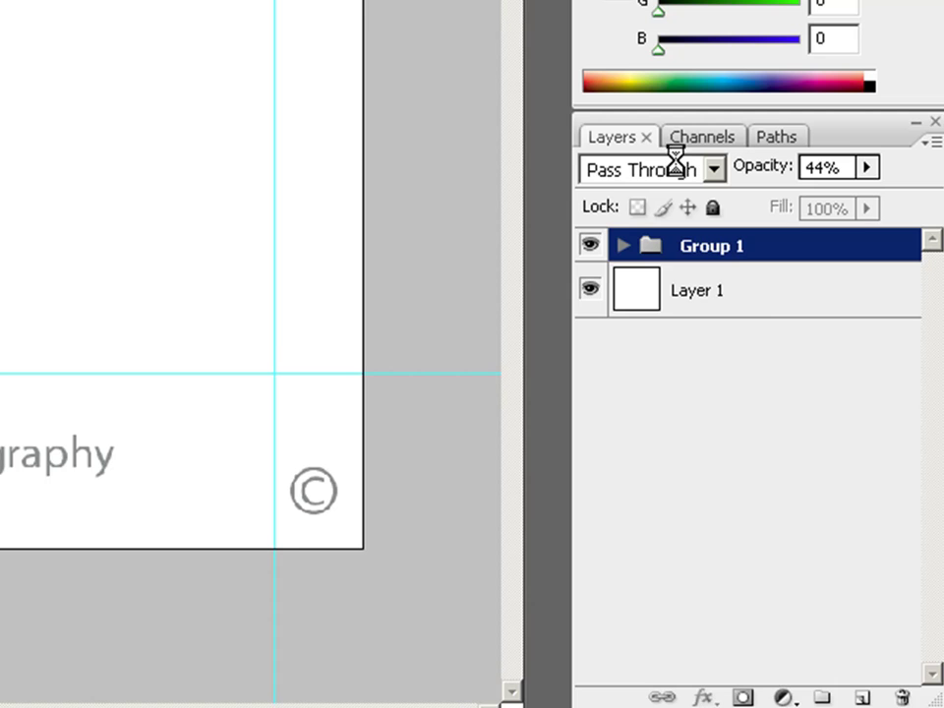
pyautogui.click(818, 475)
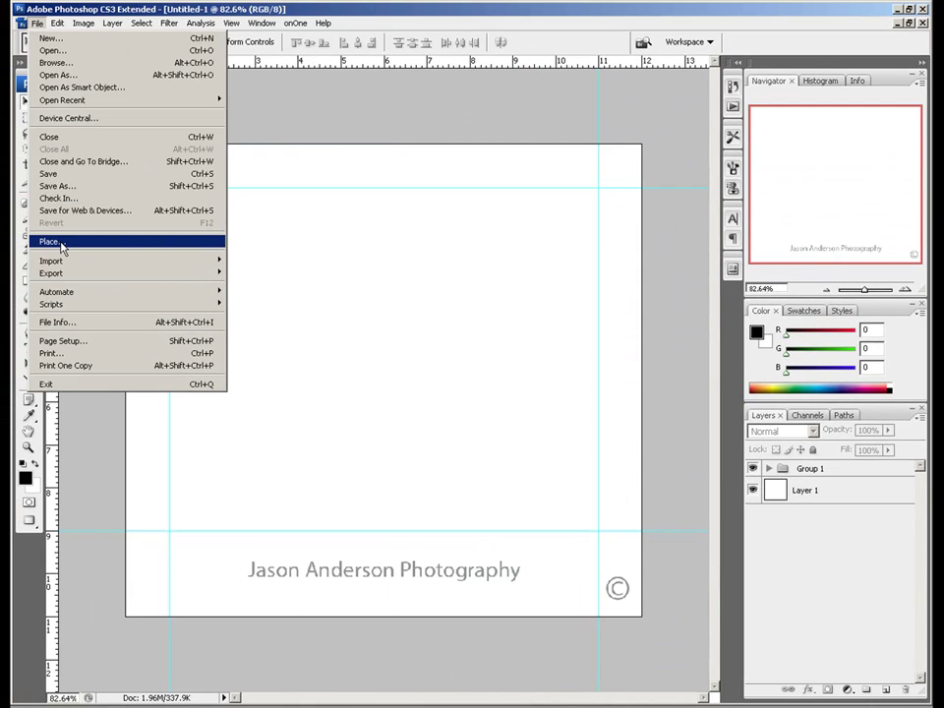
# - Place ostrich.jpg from the 2010 Portfolio folder into the calendar document
pyautogui.click(57, 240)
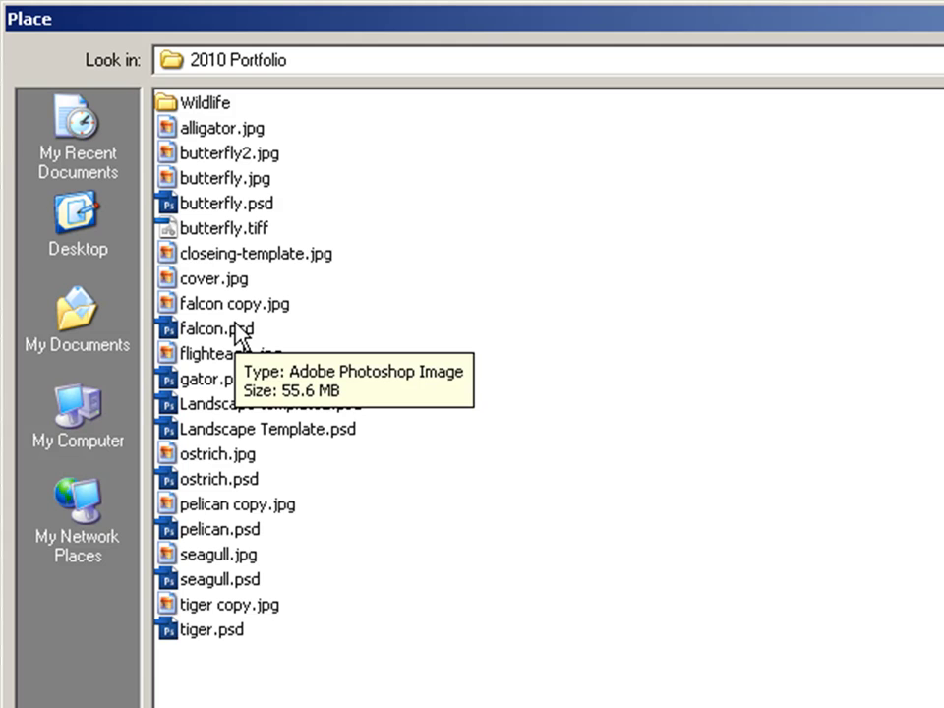
pyautogui.click(201, 455)
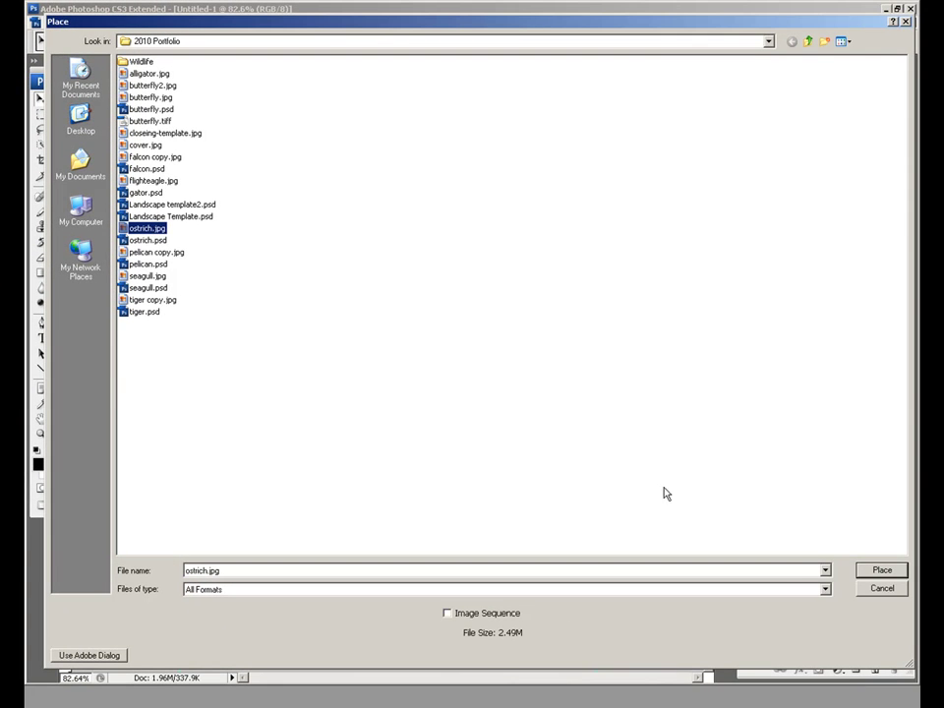
pyautogui.click(867, 571)
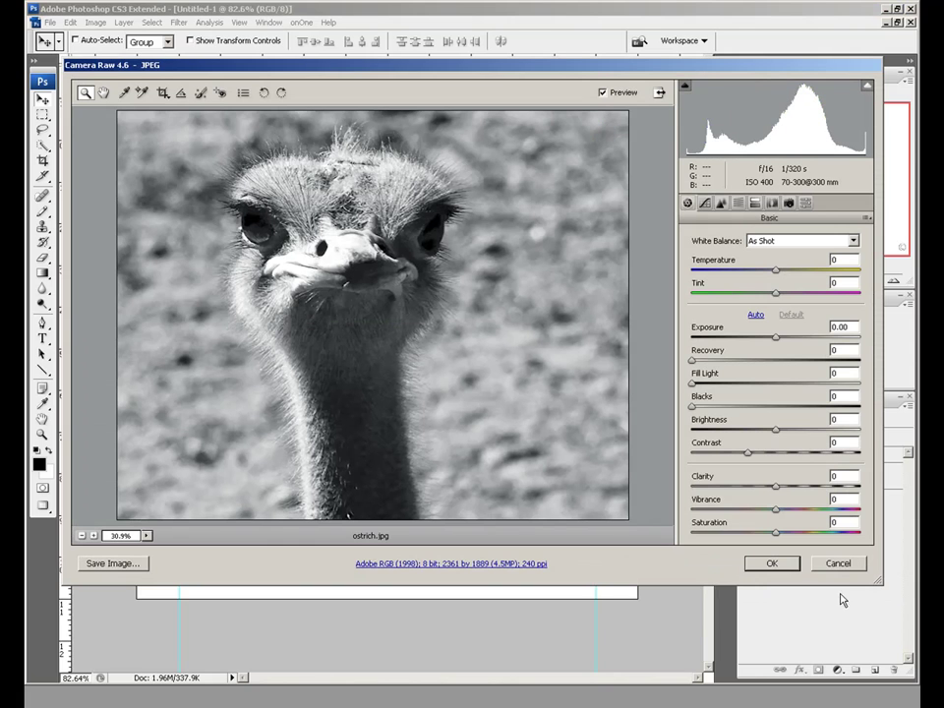
# - Accept the Camera Raw defaults and fit the ostrich photo to the four margin guides
pyautogui.click(767, 563)
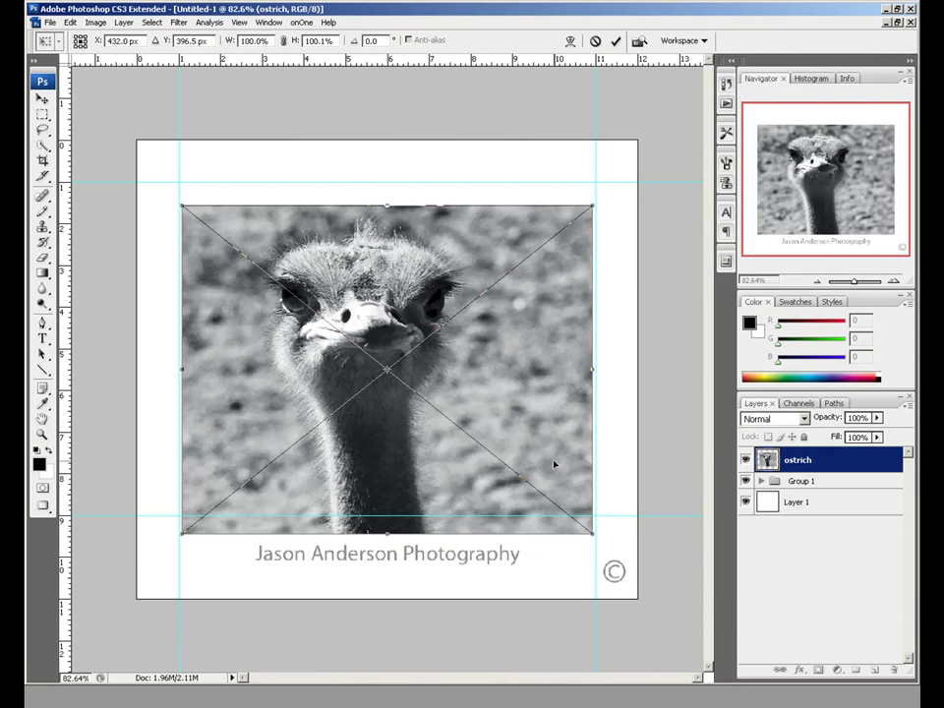
pyautogui.moveTo(540, 429); pyautogui.dragTo(538, 403)
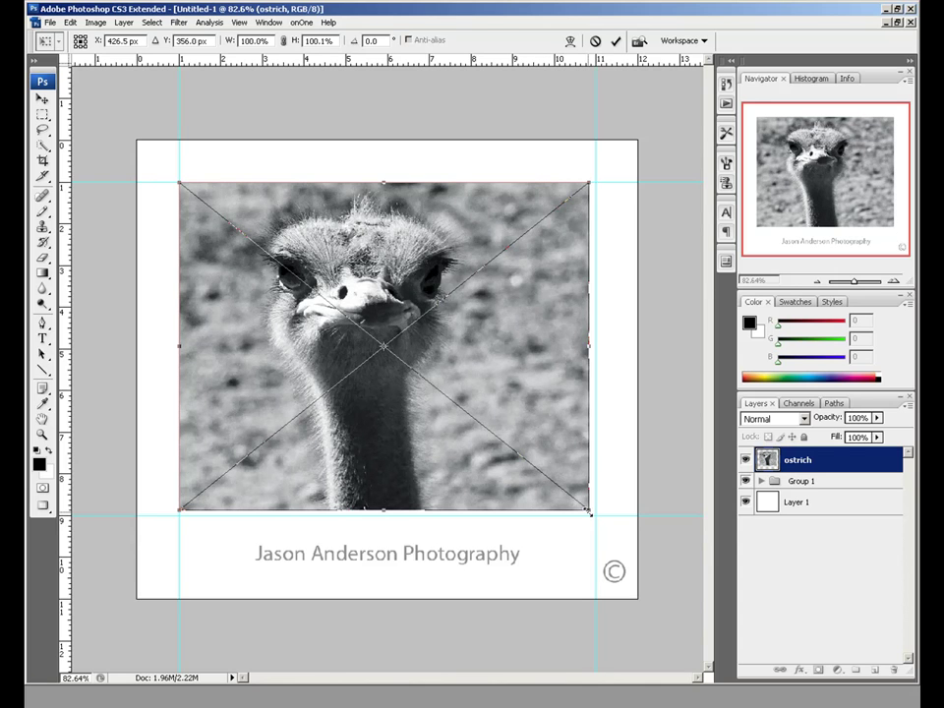
pyautogui.moveTo(591, 512); pyautogui.dragTo(594, 512)
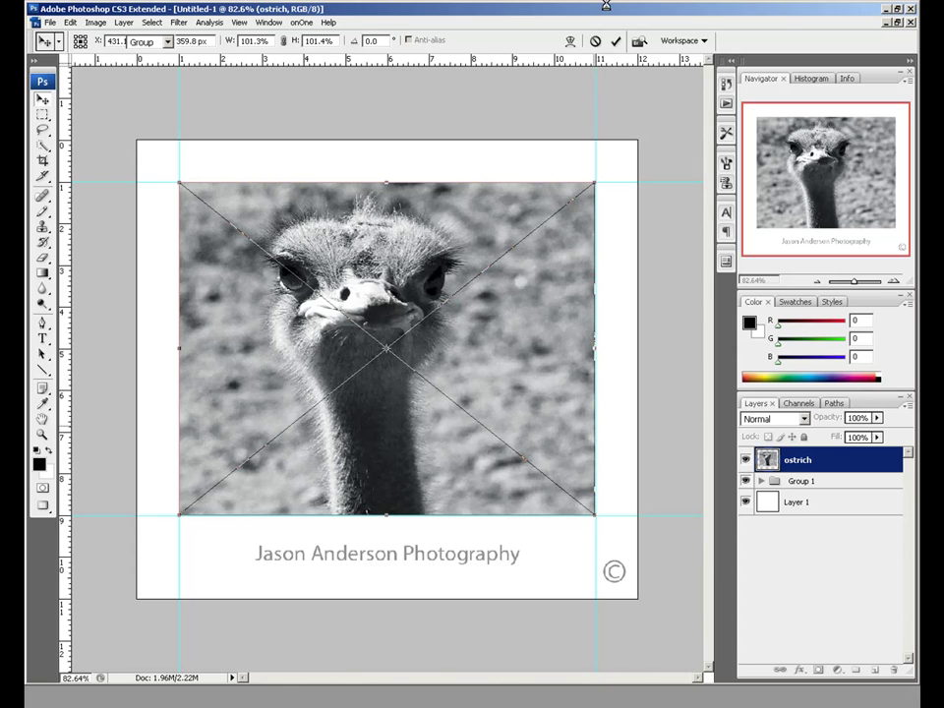
pyautogui.click(616, 40)
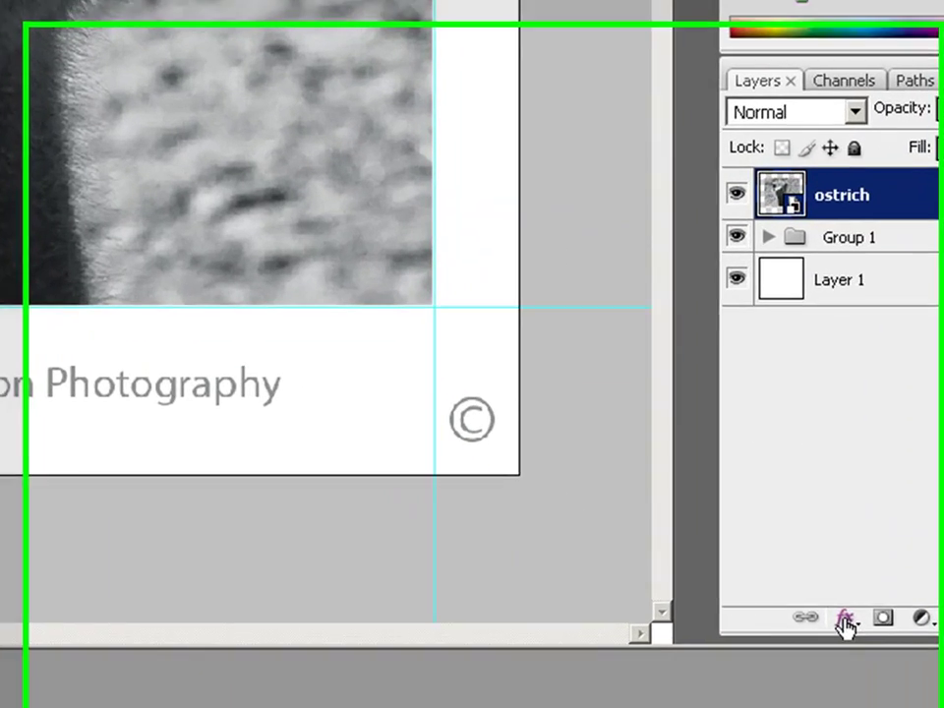
# - Add a black stroke layer effect to the ostrich photo
pyautogui.click(805, 657)
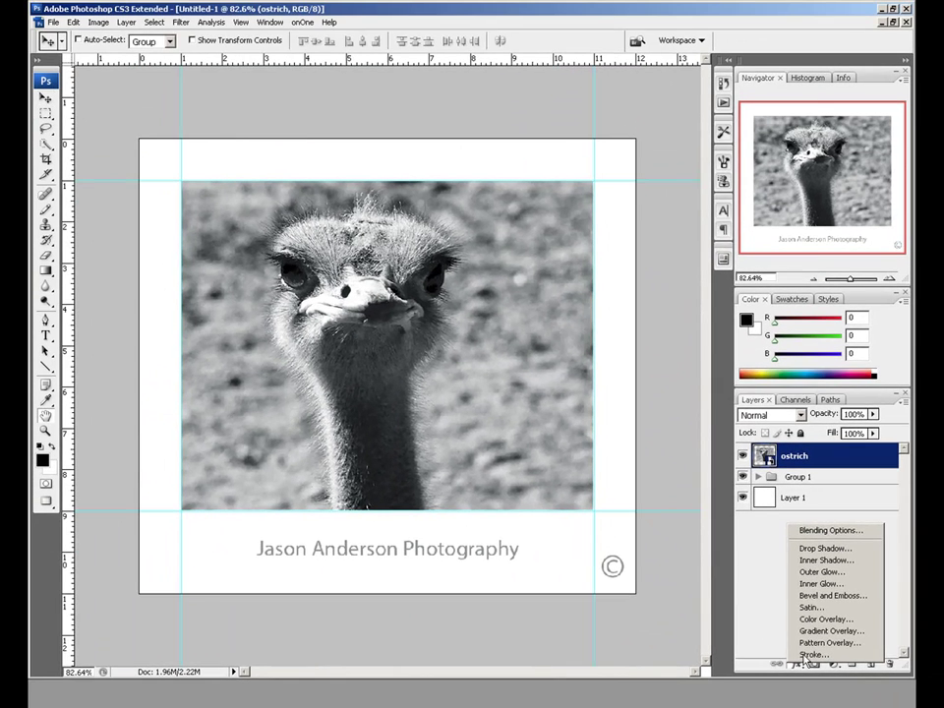
pyautogui.click(847, 594)
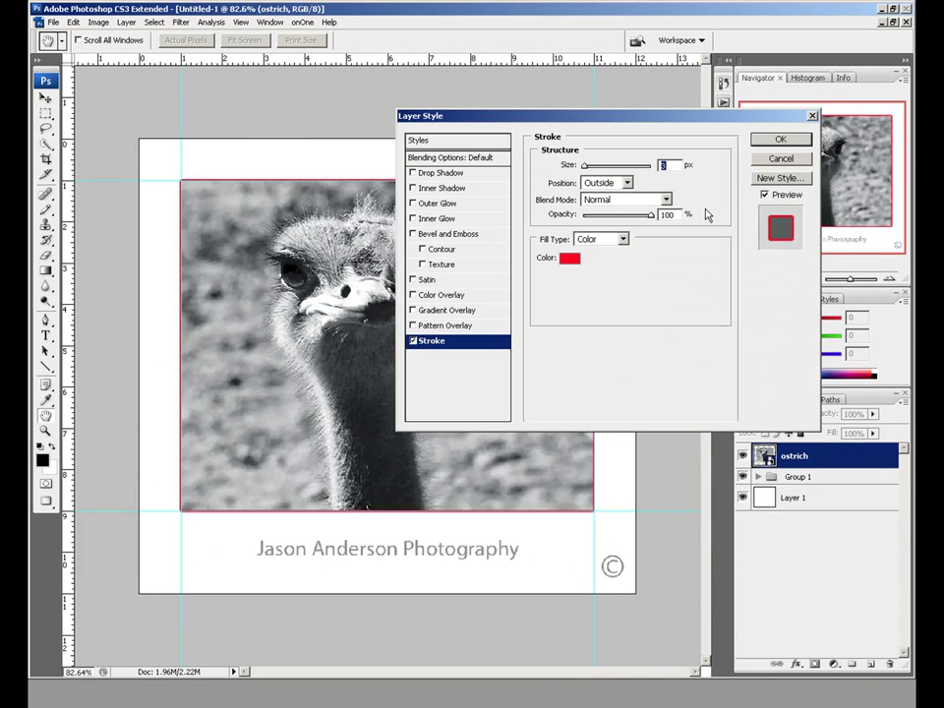
pyautogui.click(572, 256)
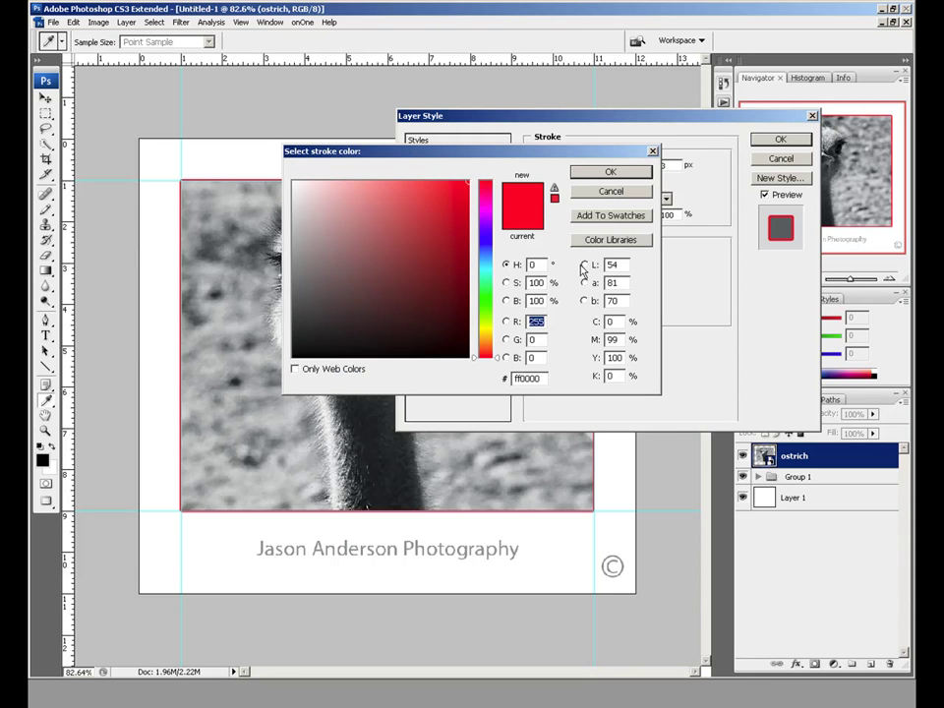
pyautogui.write('0')
pyautogui.press('Return')
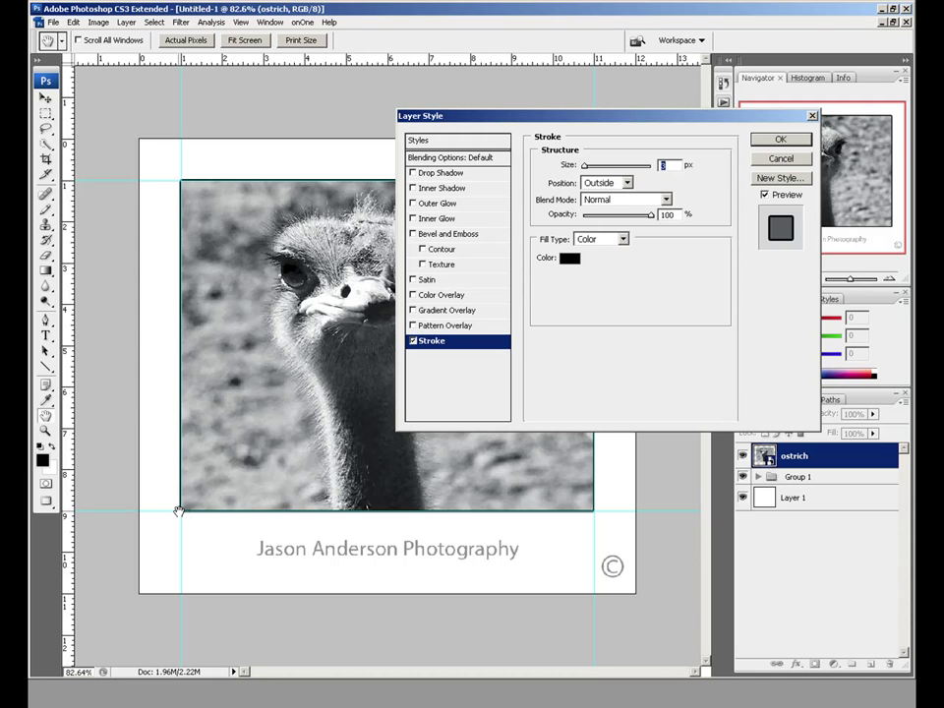
# - Replace the stroke with a drop shadow at 50°, 14 px, falling down-left
pyautogui.click(413, 342)
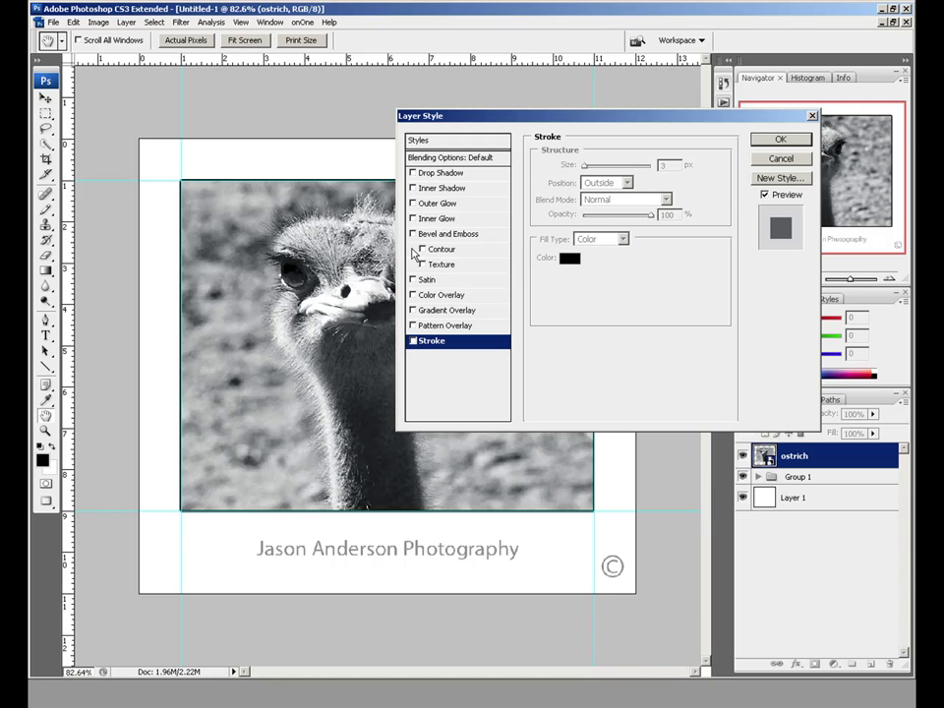
pyautogui.click(414, 175)
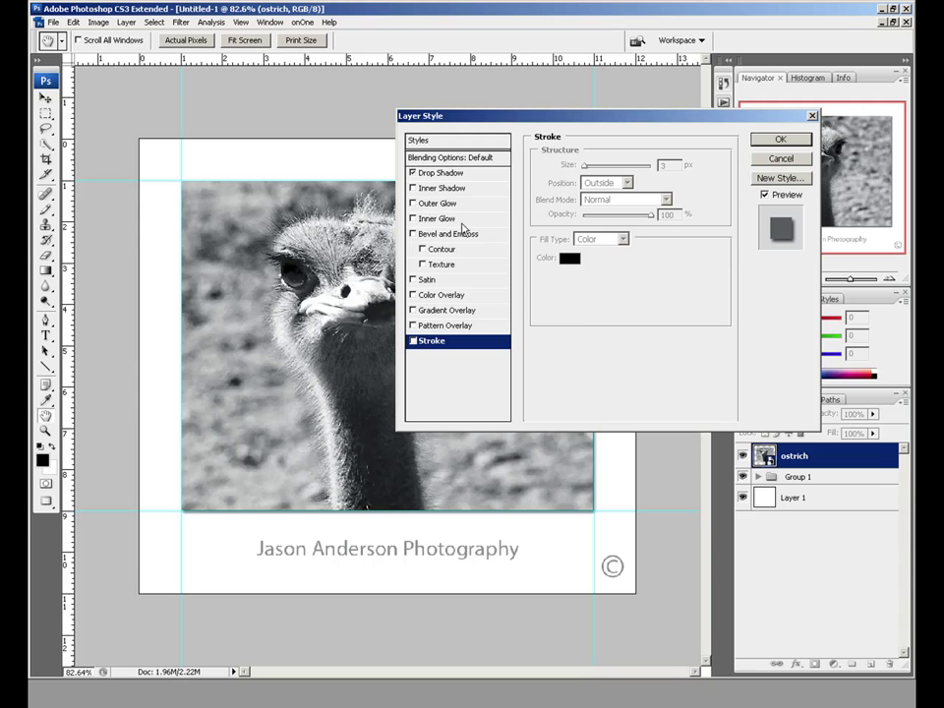
pyautogui.click(433, 173)
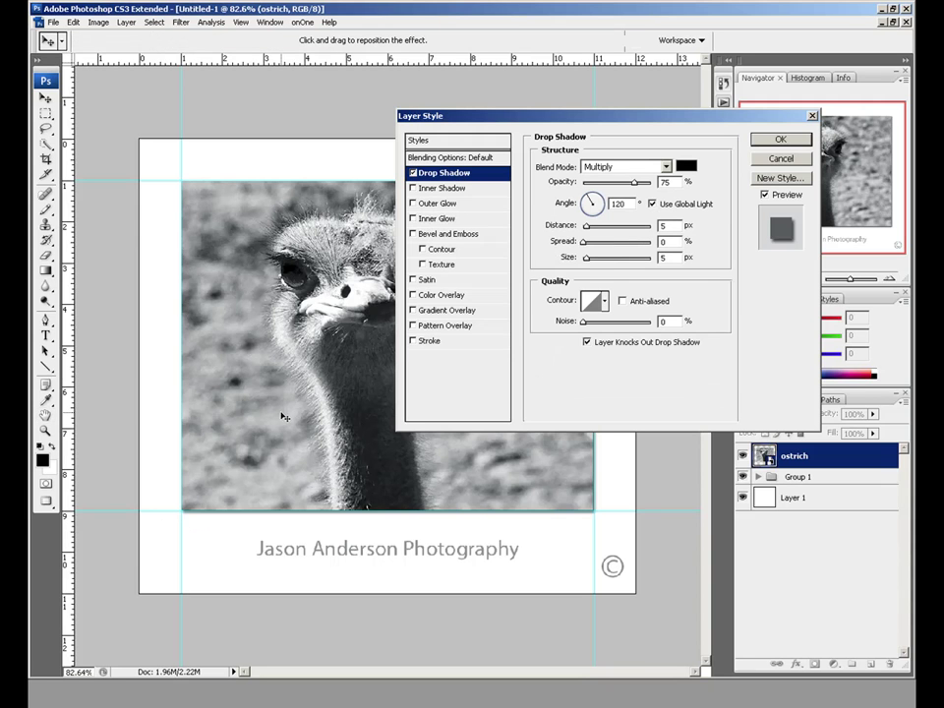
pyautogui.moveTo(284, 384); pyautogui.dragTo(263, 392)
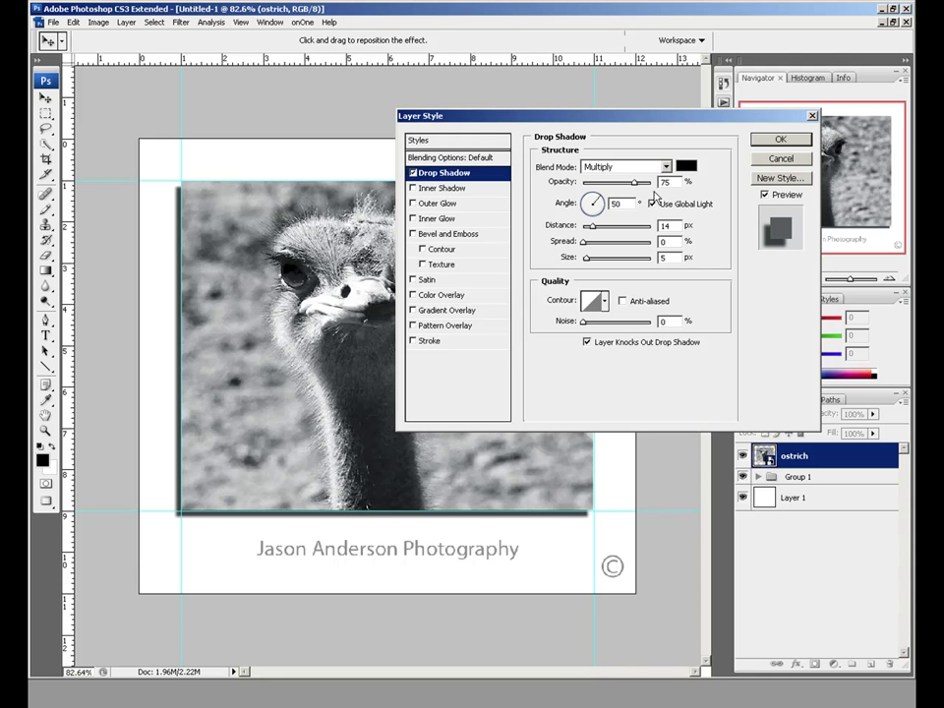
# - Apply the drop shadow to the ostrich layer and save the template as Untitled-1.psd in 2010 Portfolio
pyautogui.click(768, 140)
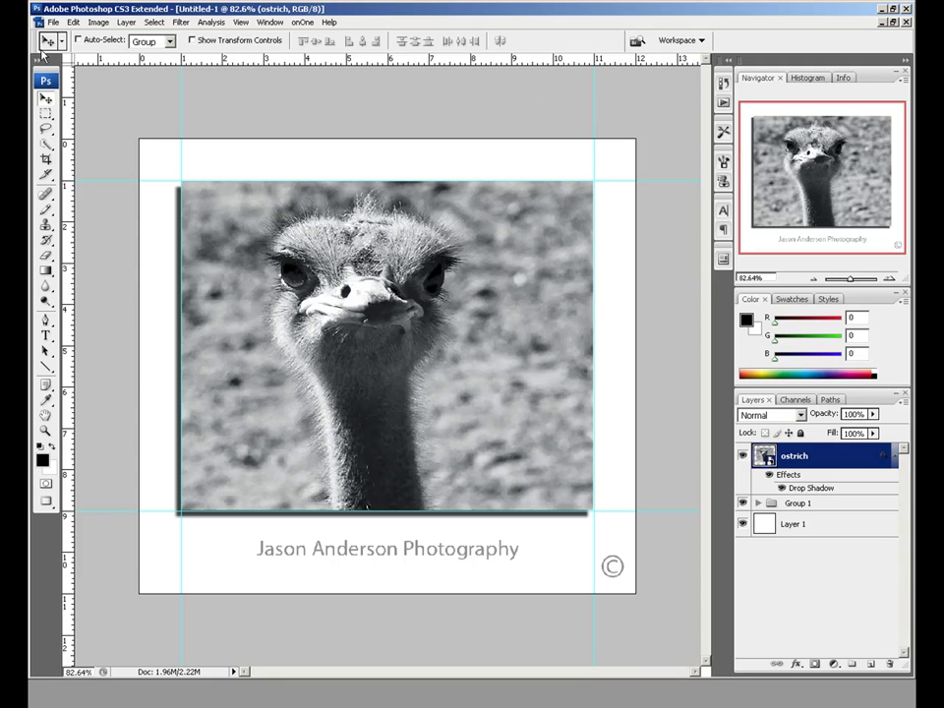
pyautogui.click(55, 23)
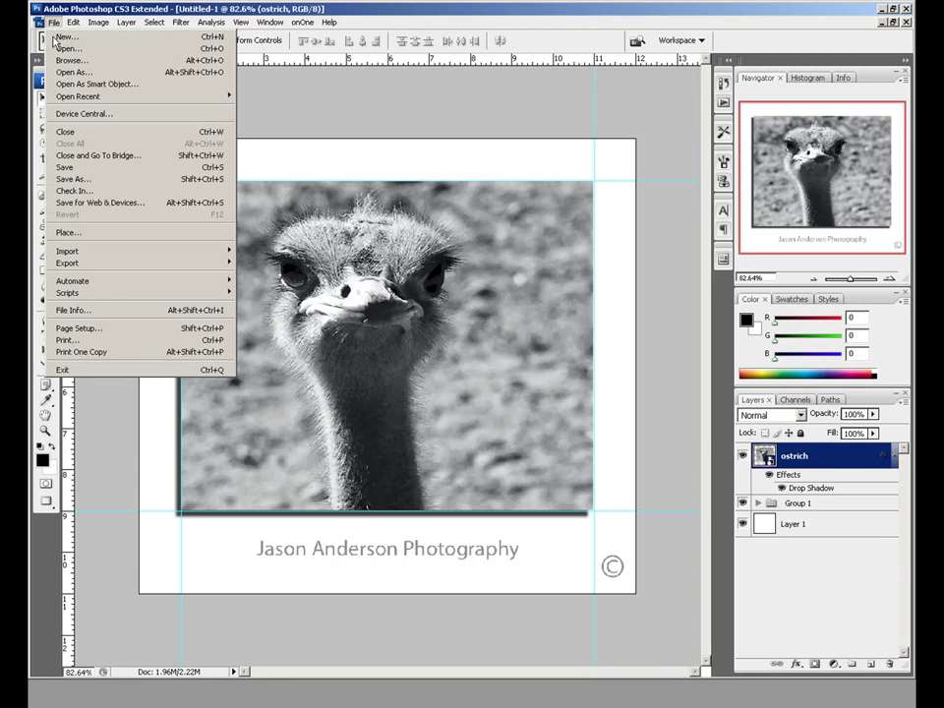
pyautogui.click(86, 180)
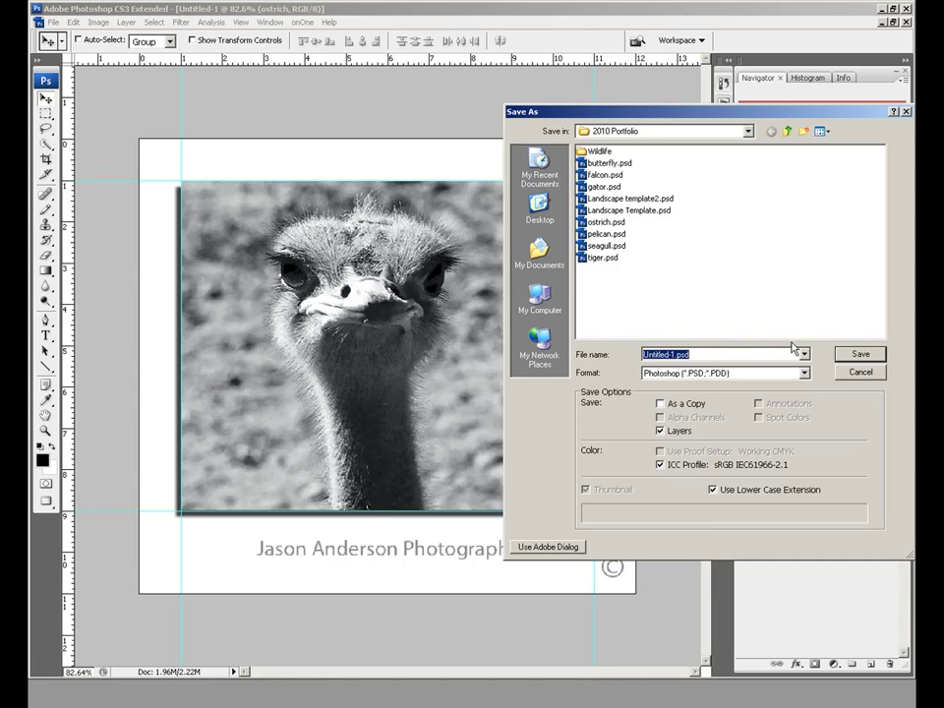
pyautogui.click(854, 354)
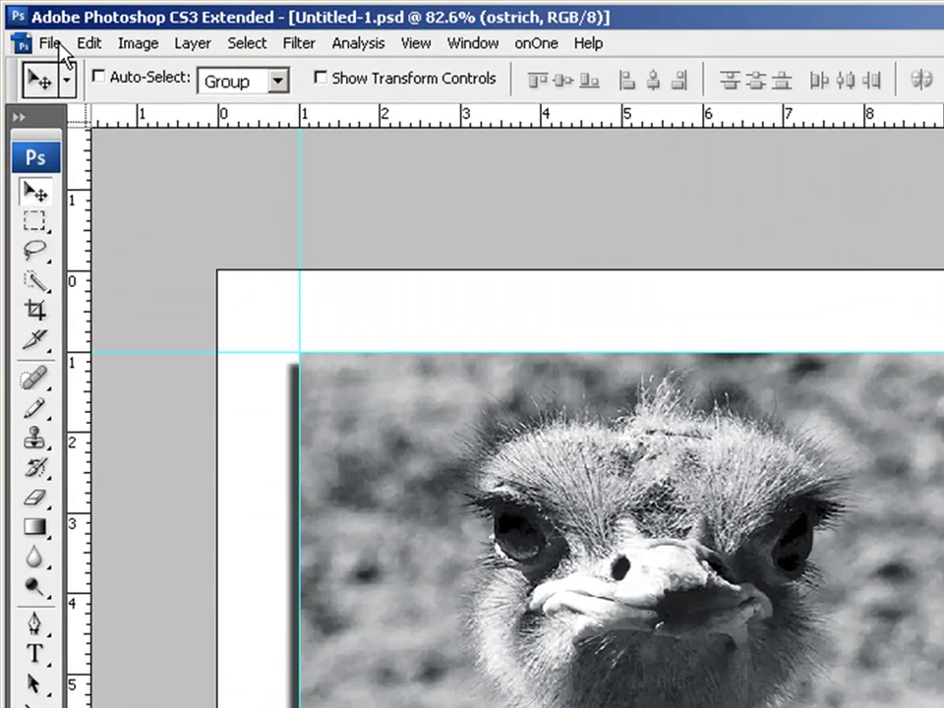
# - Place butterfly.jpg into the template as a new layer, skipping any Camera Raw adjustments
pyautogui.click(49, 44)
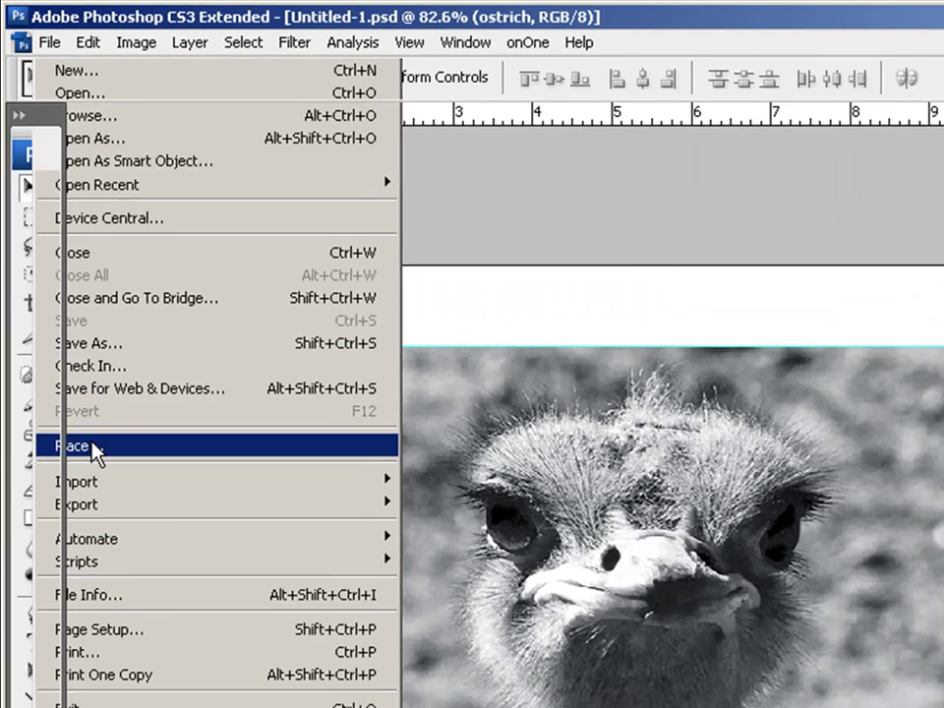
pyautogui.click(94, 448)
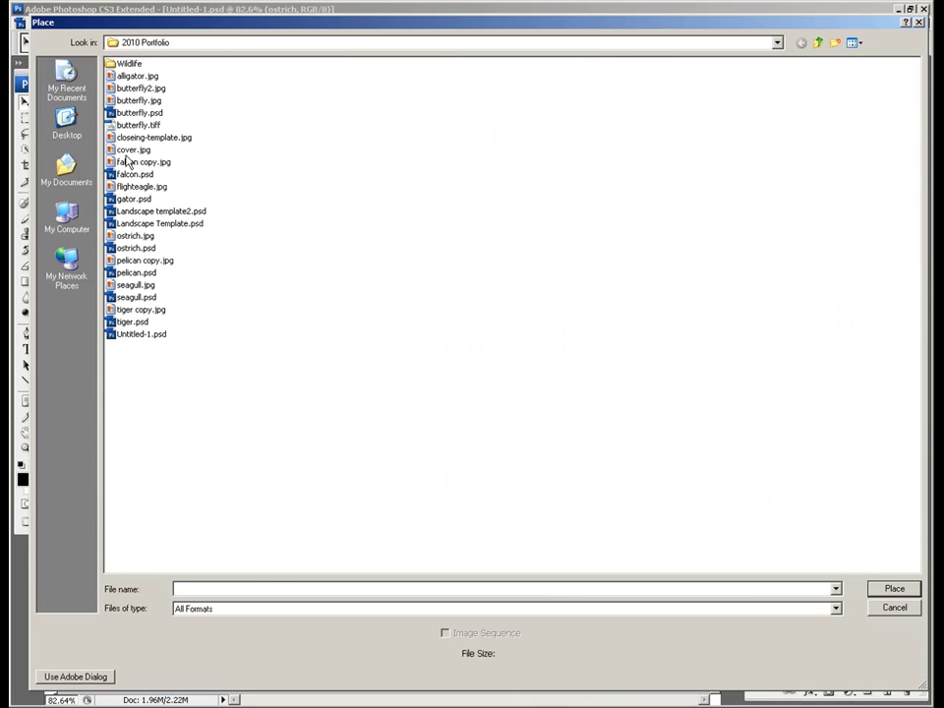
pyautogui.click(139, 100)
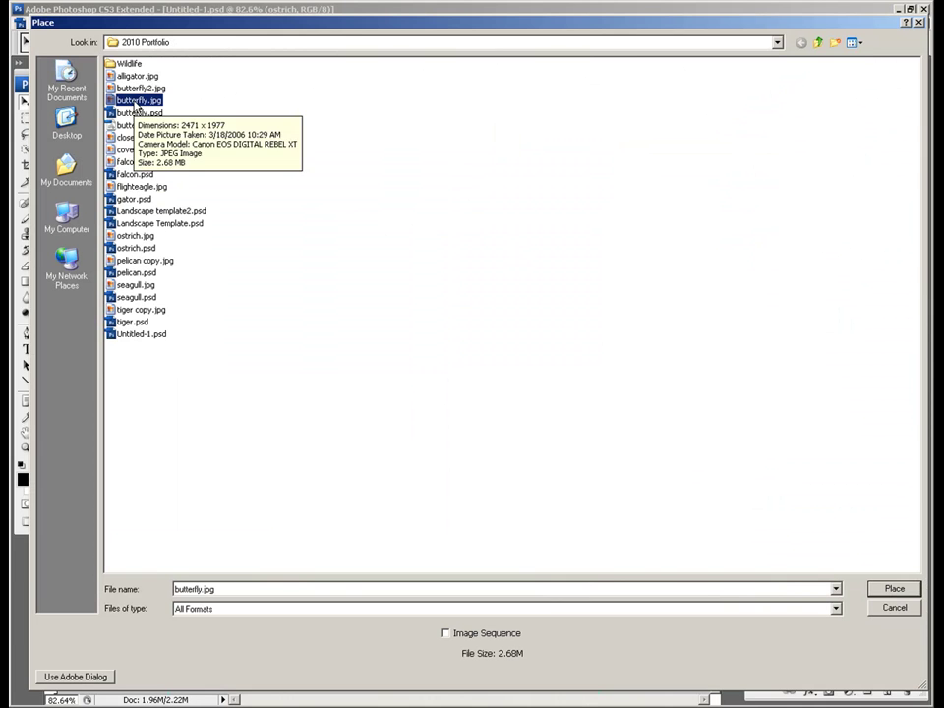
pyautogui.click(882, 588)
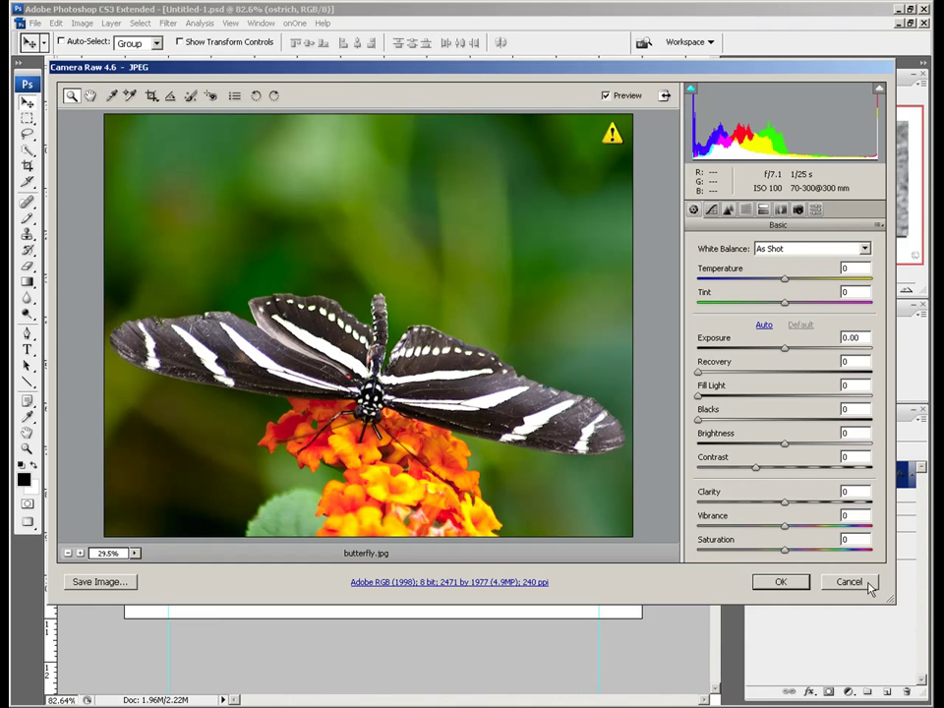
pyautogui.click(858, 583)
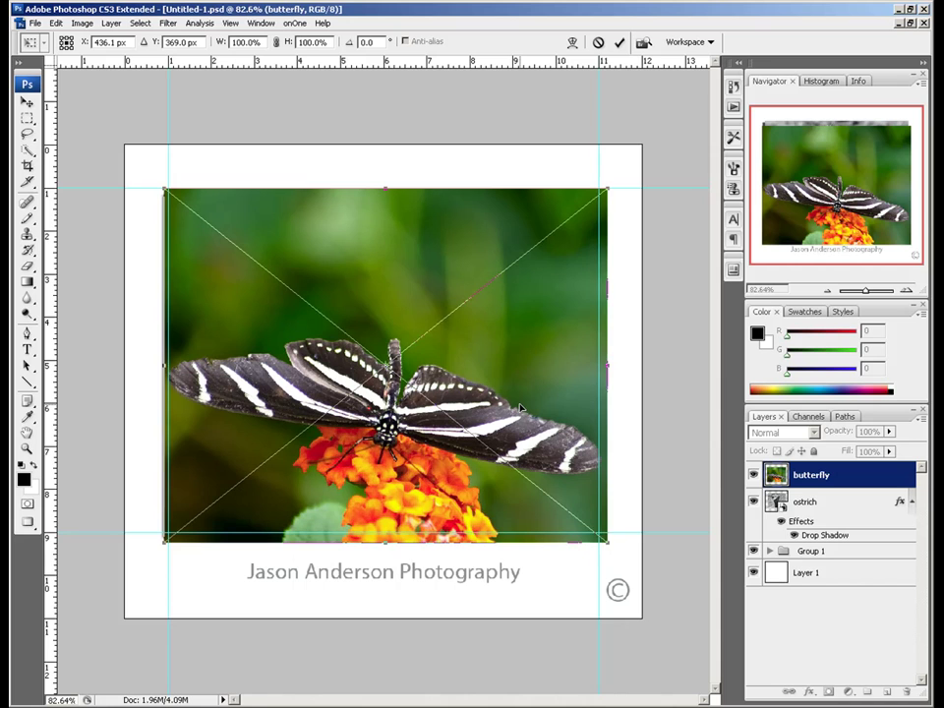
# - Nudge the butterfly photo right and scale it down to 97.1% within the guide frame
pyautogui.moveTo(520, 408); pyautogui.dragTo(524, 407)
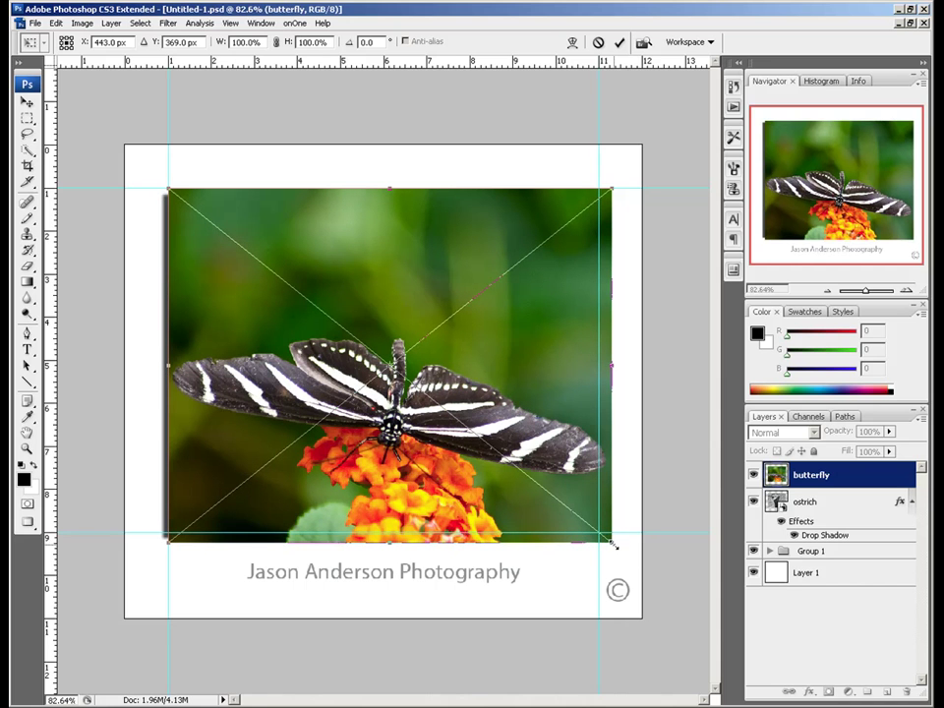
pyautogui.moveTo(613, 540); pyautogui.dragTo(603, 535)
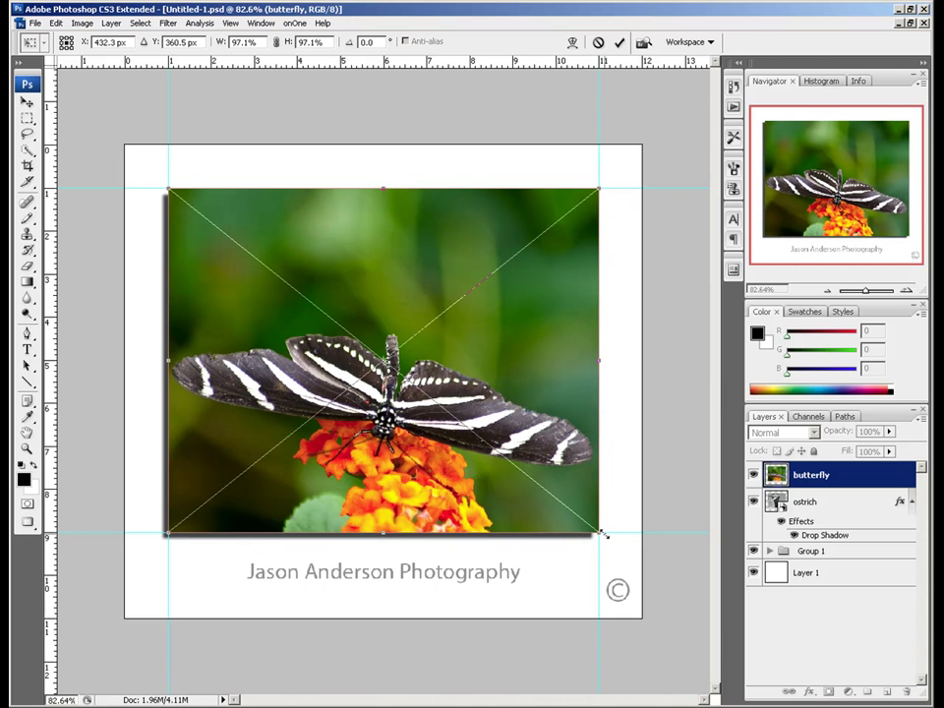
pyautogui.press('Return')
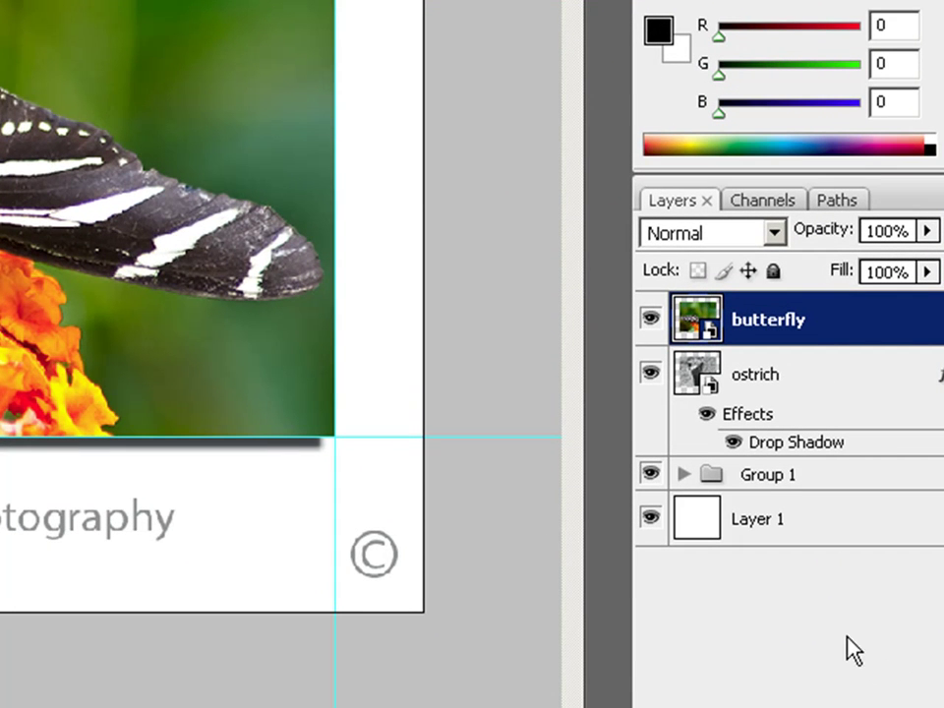
# - Transfer the ostrich's drop shadow effect to the butterfly layer, delete the ostrich layer, and recheck butterfly visibility
pyautogui.moveTo(730, 416); pyautogui.dragTo(778, 312)
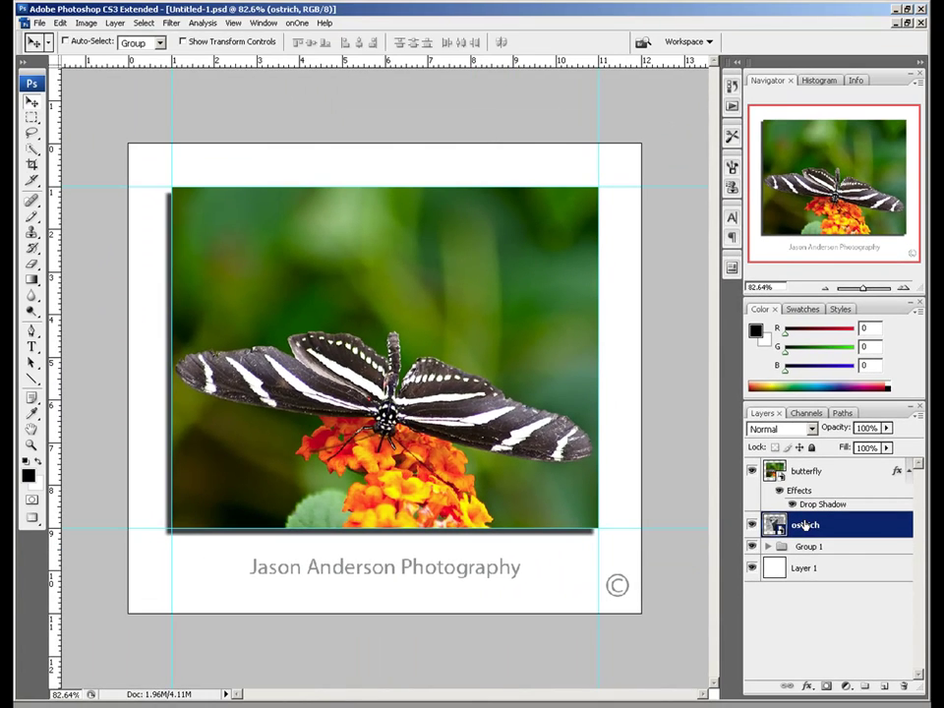
pyautogui.moveTo(779, 466); pyautogui.dragTo(903, 685)
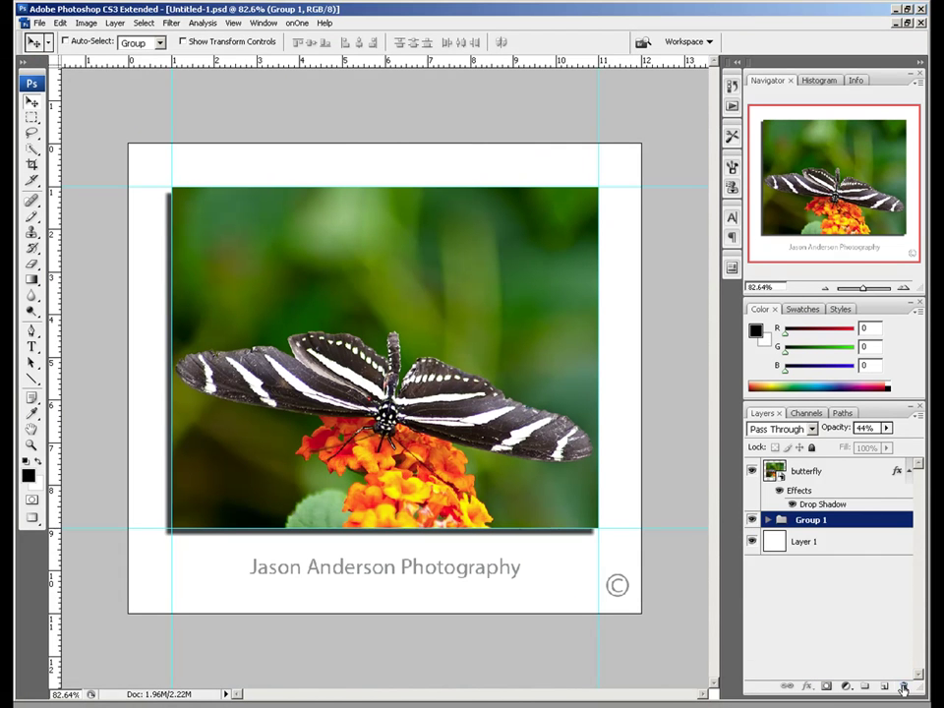
pyautogui.click(752, 472)
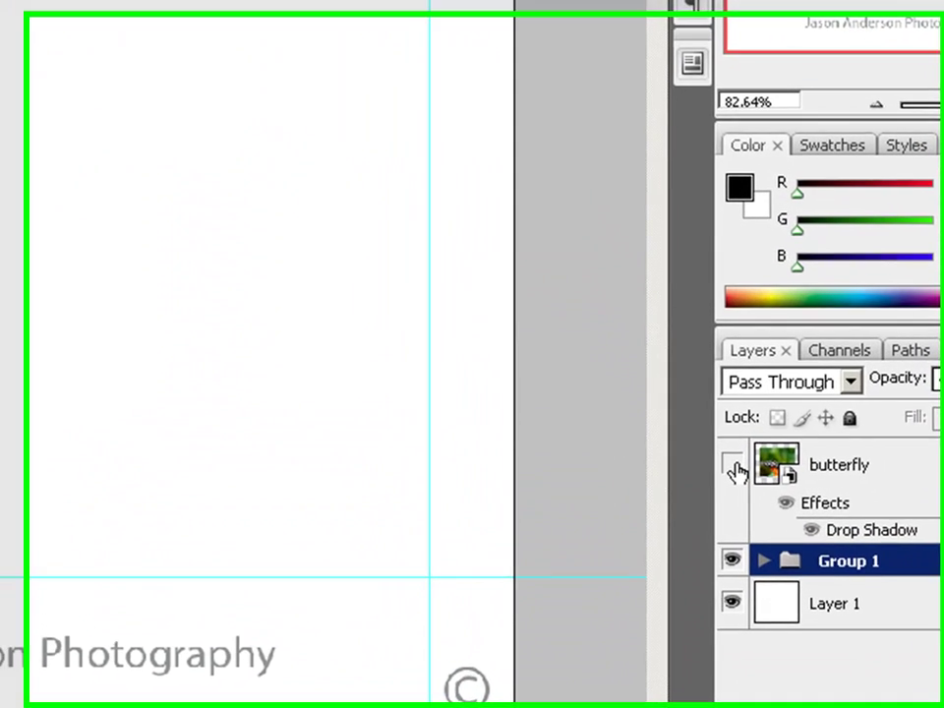
pyautogui.click(733, 469)
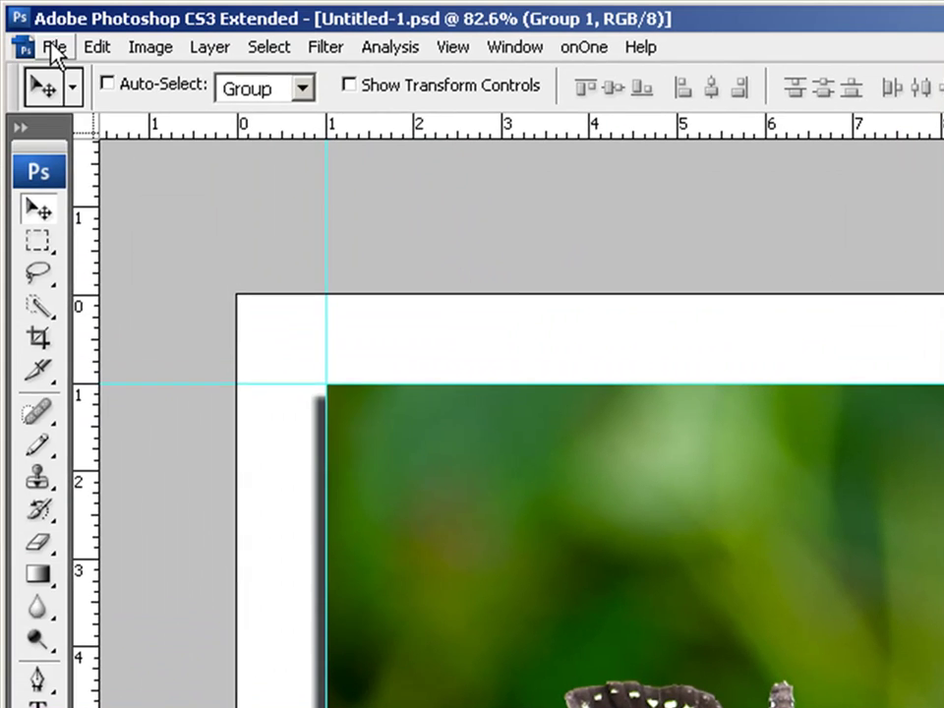
pyautogui.click(55, 46)
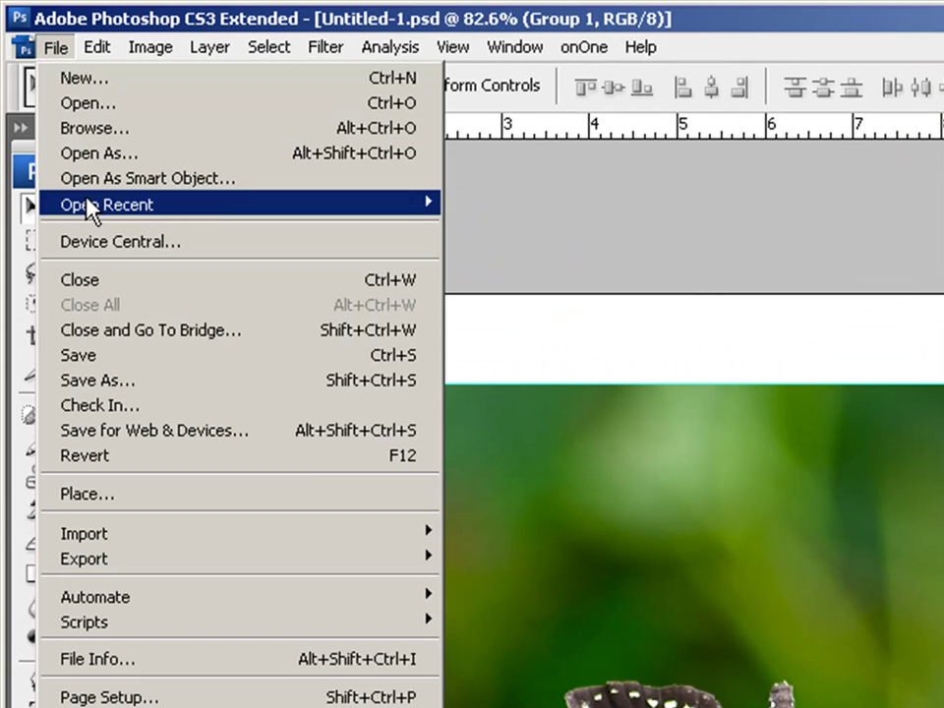
pyautogui.moveTo(91, 201)
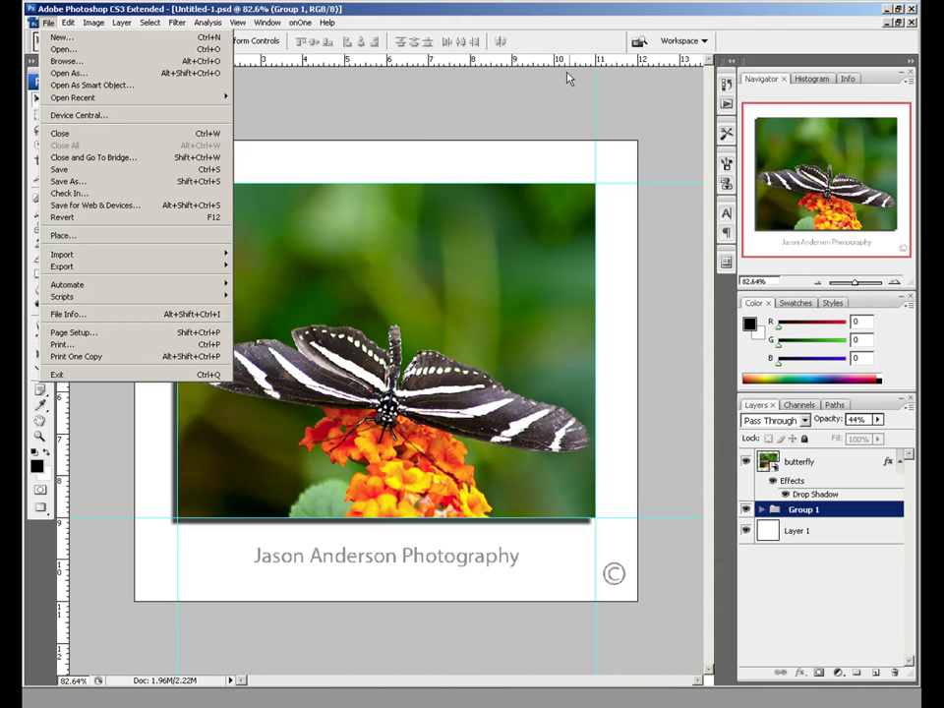
pyautogui.click(502, 11)
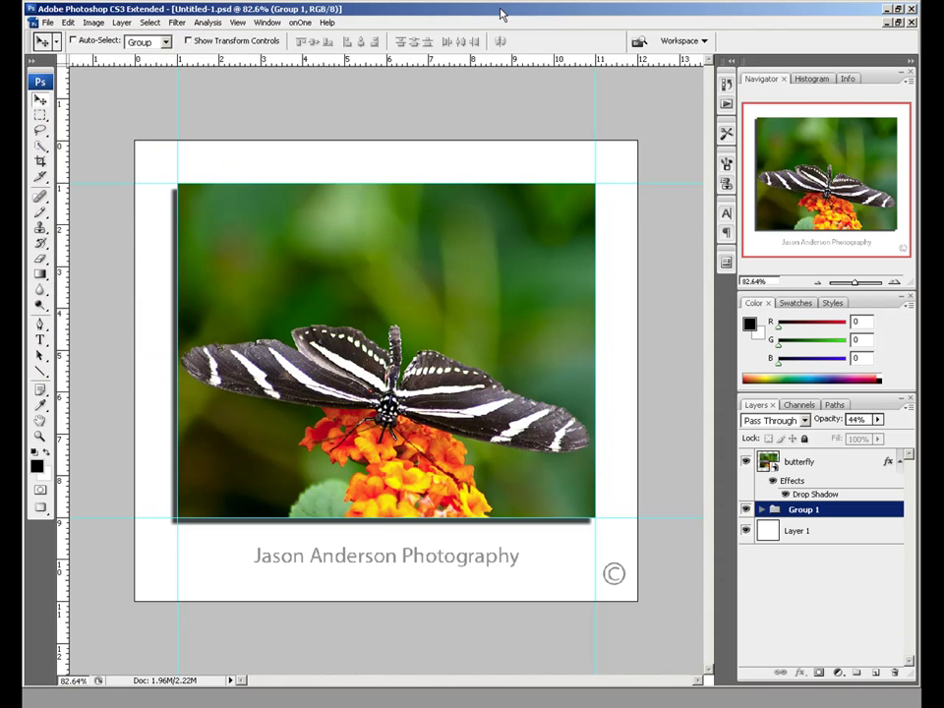